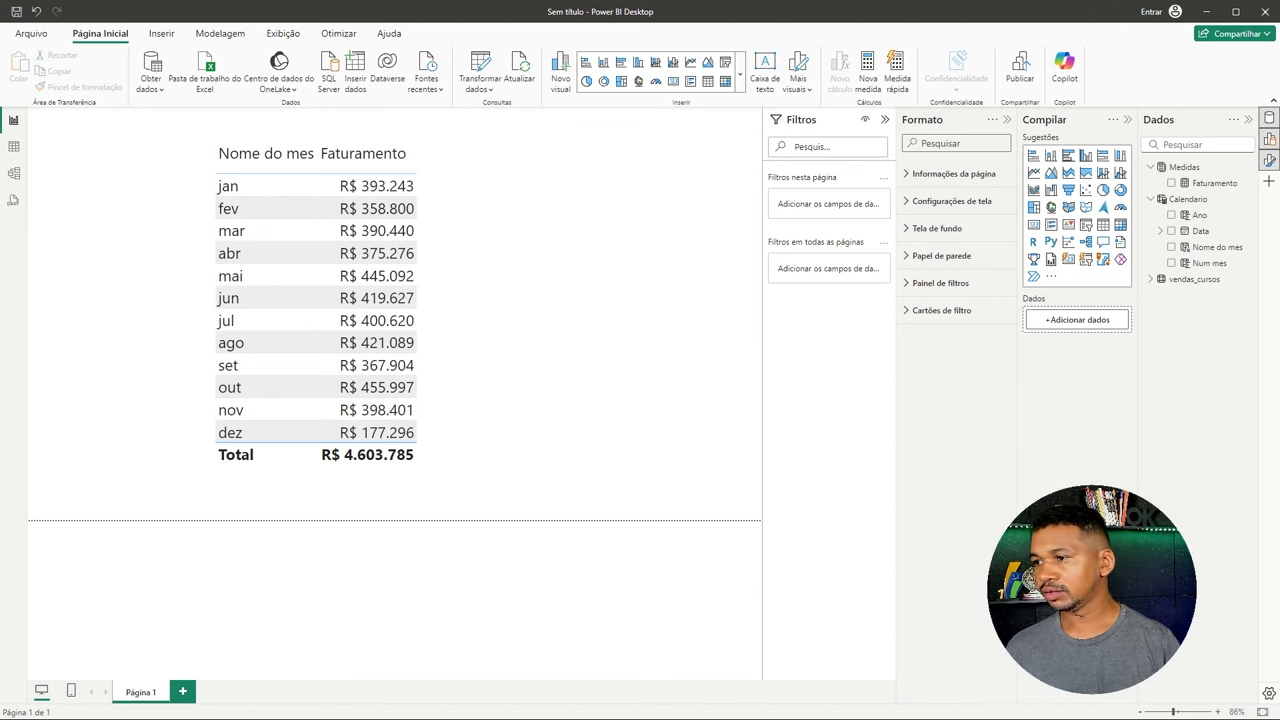
# Step: Open the Faturamento measure to show its SUM(vendas_cursos[Valor Total]) formula
pyautogui.moveTo(1133, 147); pyautogui.dragTo(1268, 320)
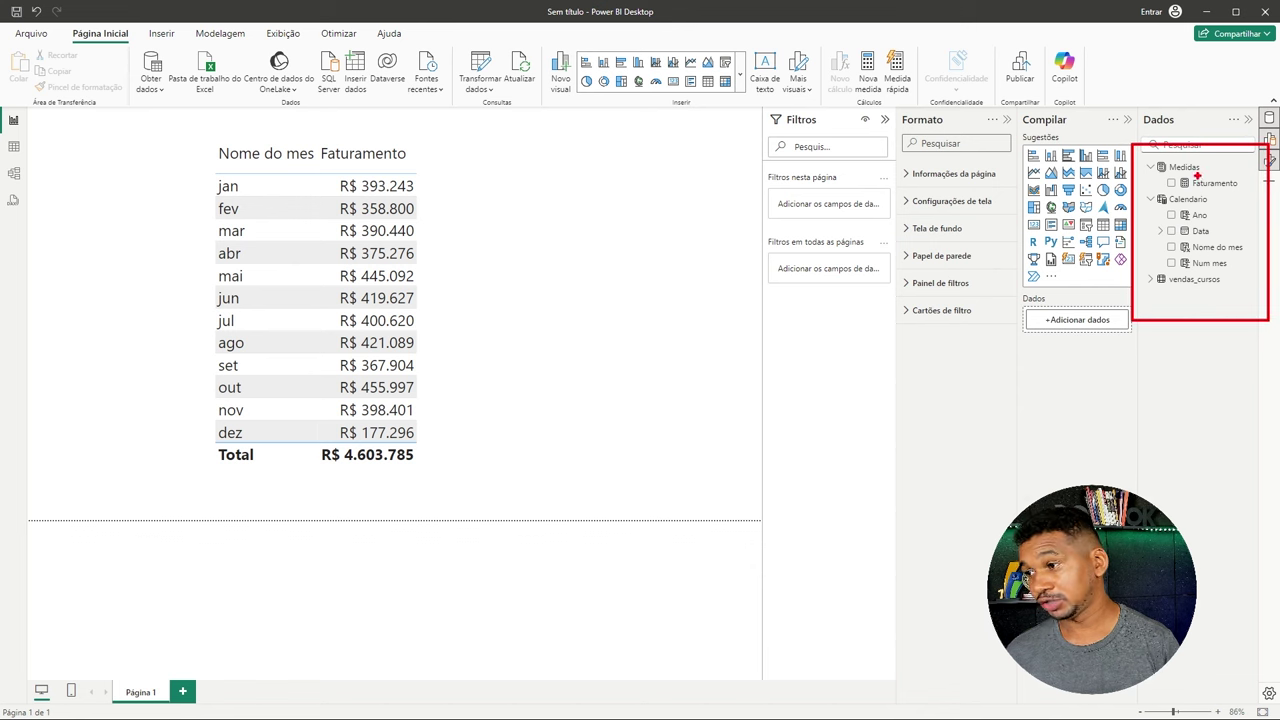
pyautogui.moveTo(323, 164); pyautogui.dragTo(410, 449)
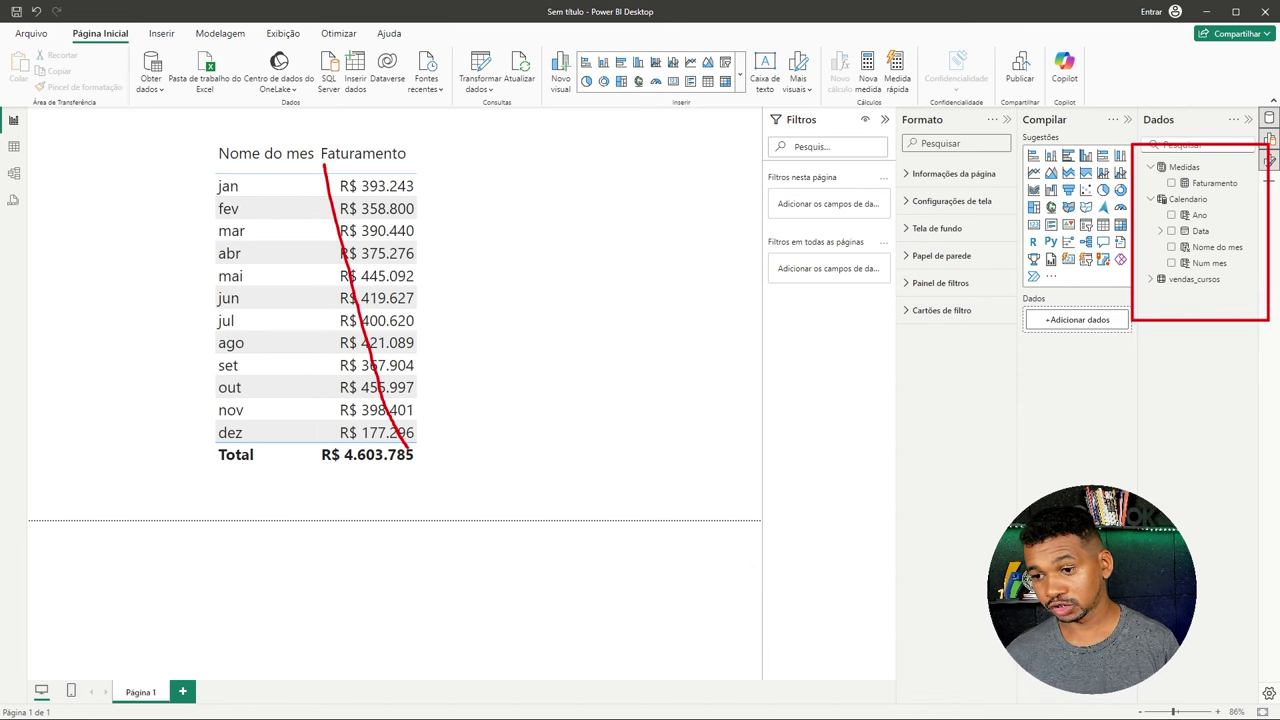
pyautogui.press('Escape')
pyautogui.click(1214, 183)
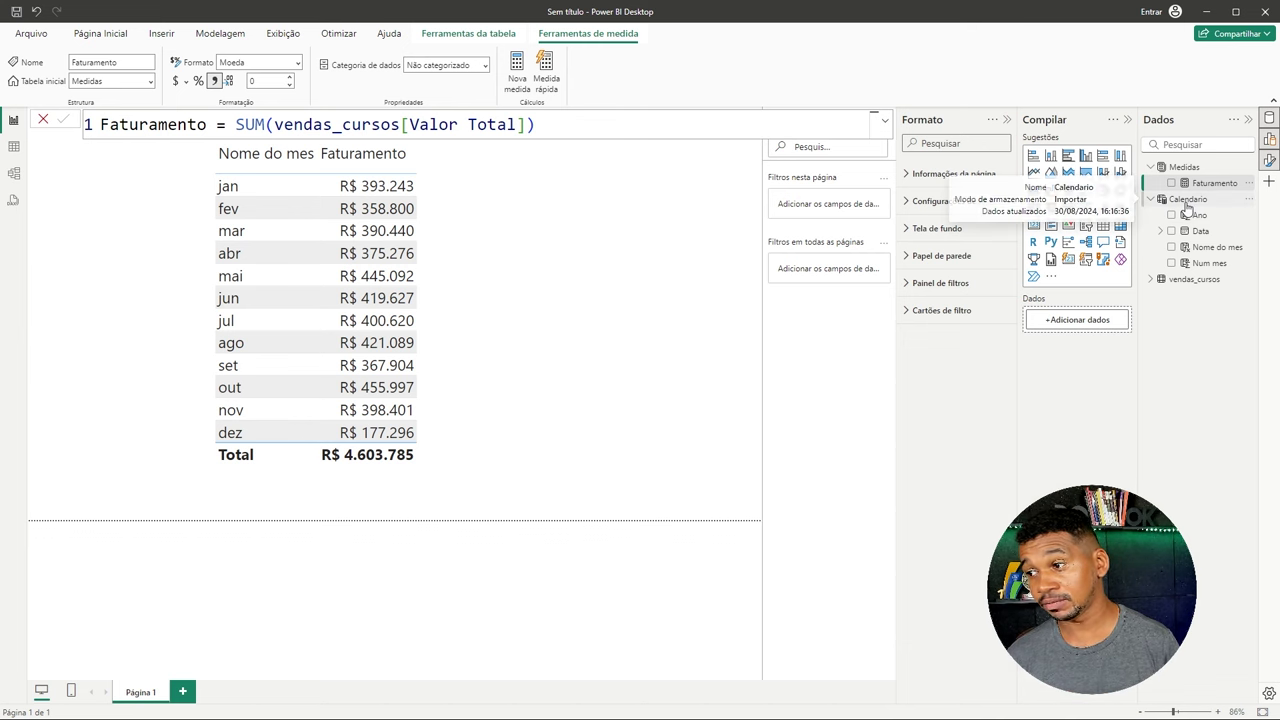
pyautogui.click(14, 150)
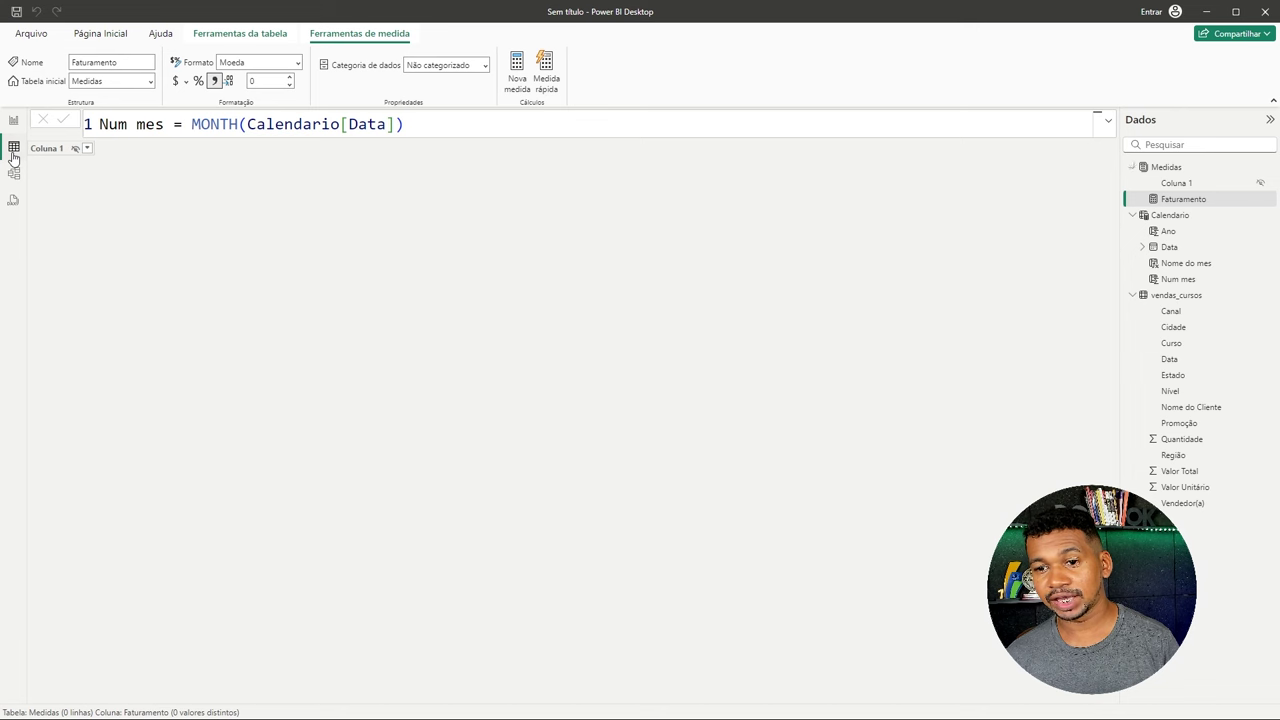
pyautogui.click(1182, 216)
pyautogui.click(44, 148)
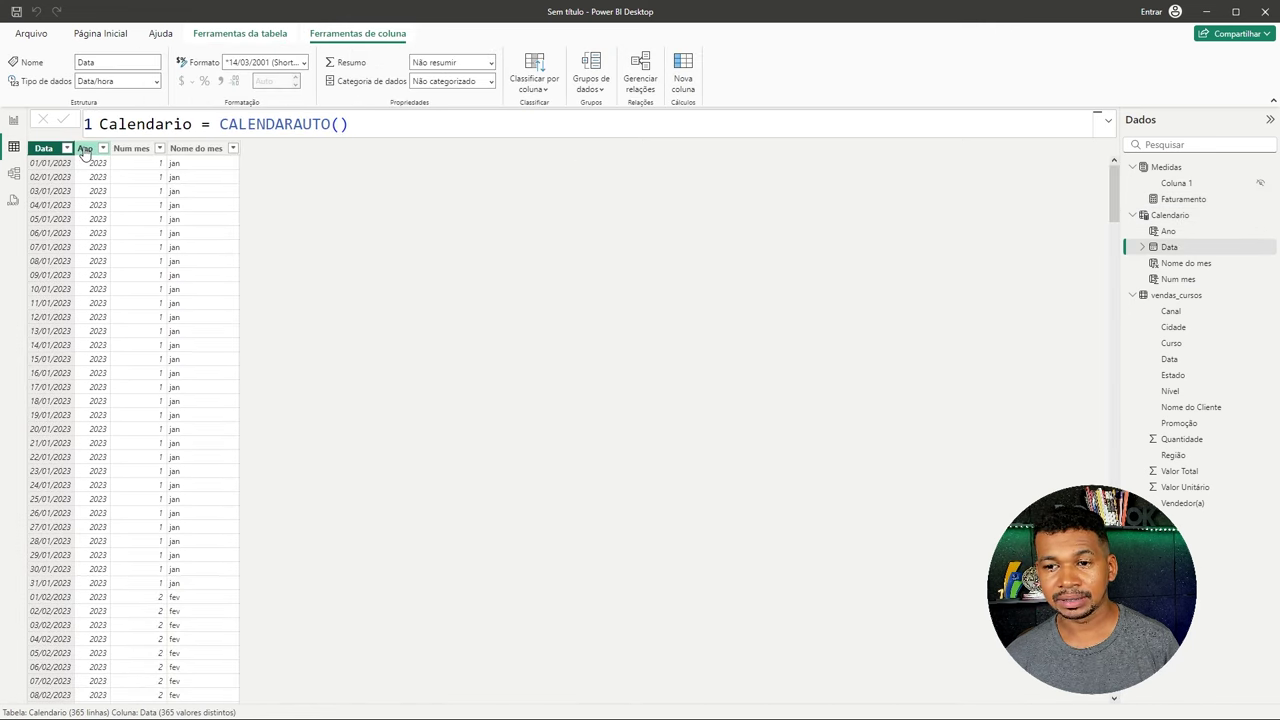
pyautogui.click(85, 148)
pyautogui.click(131, 148)
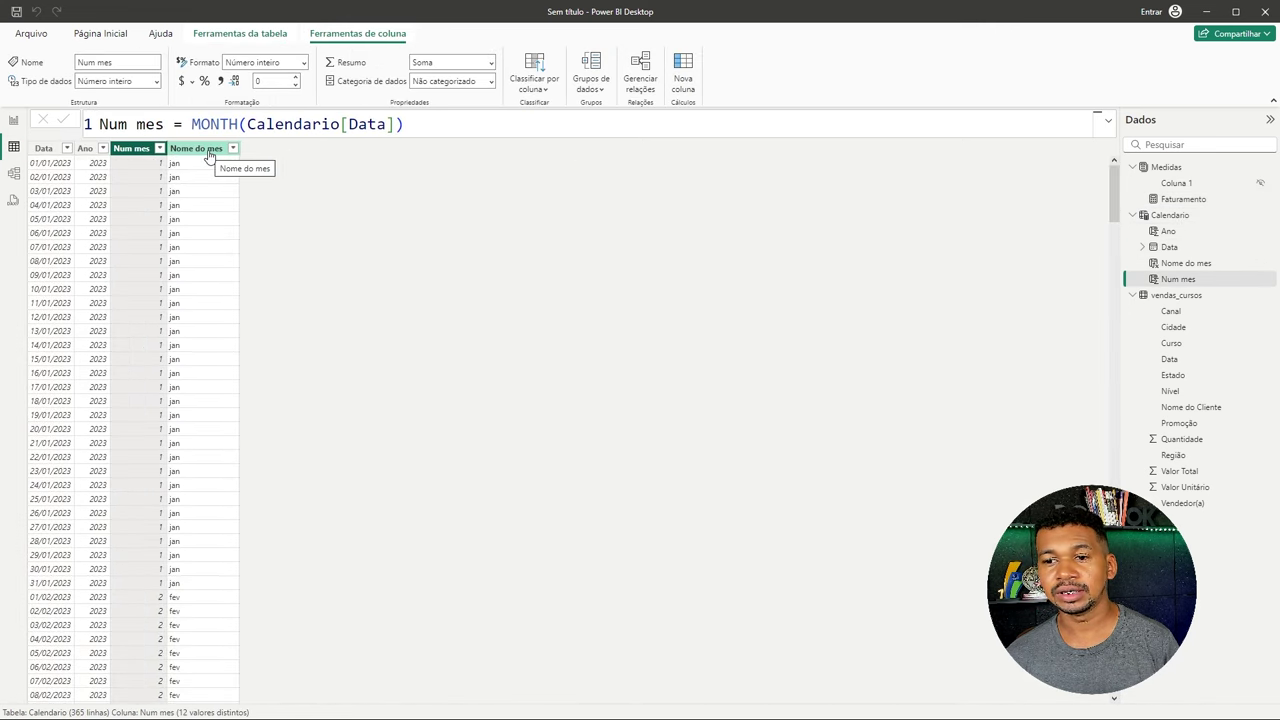
pyautogui.click(198, 150)
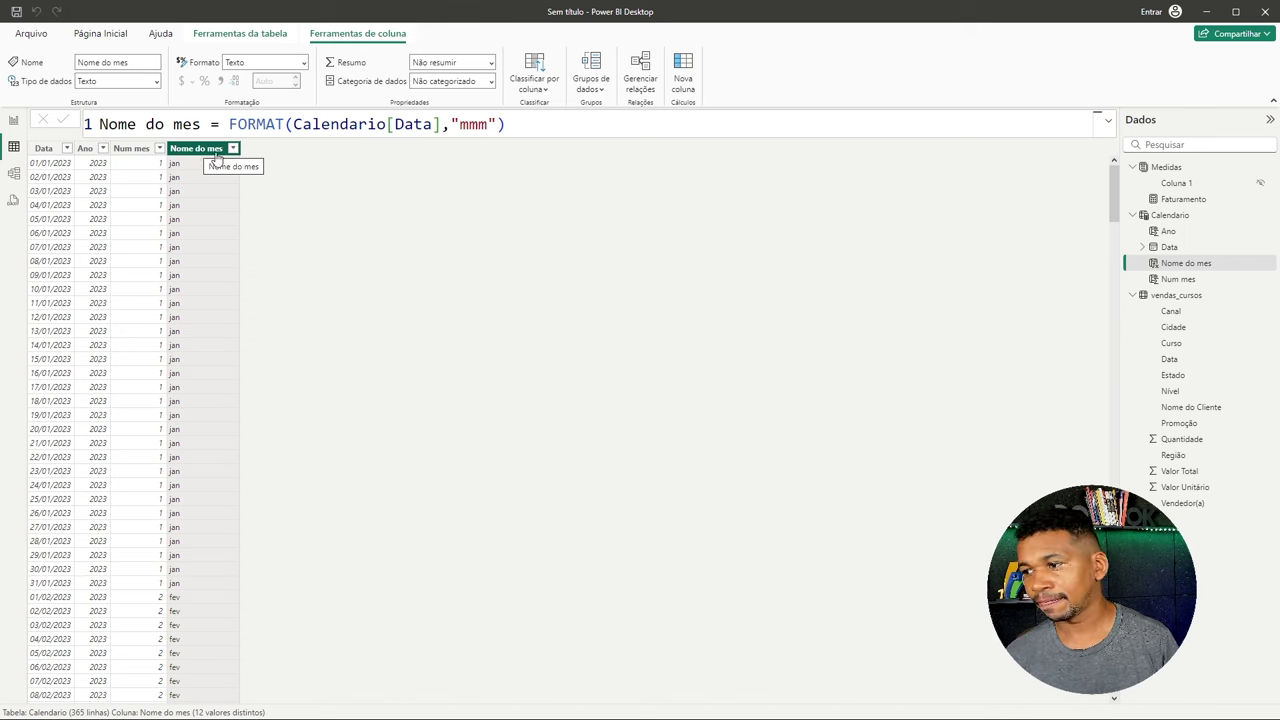
pyautogui.click(1174, 295)
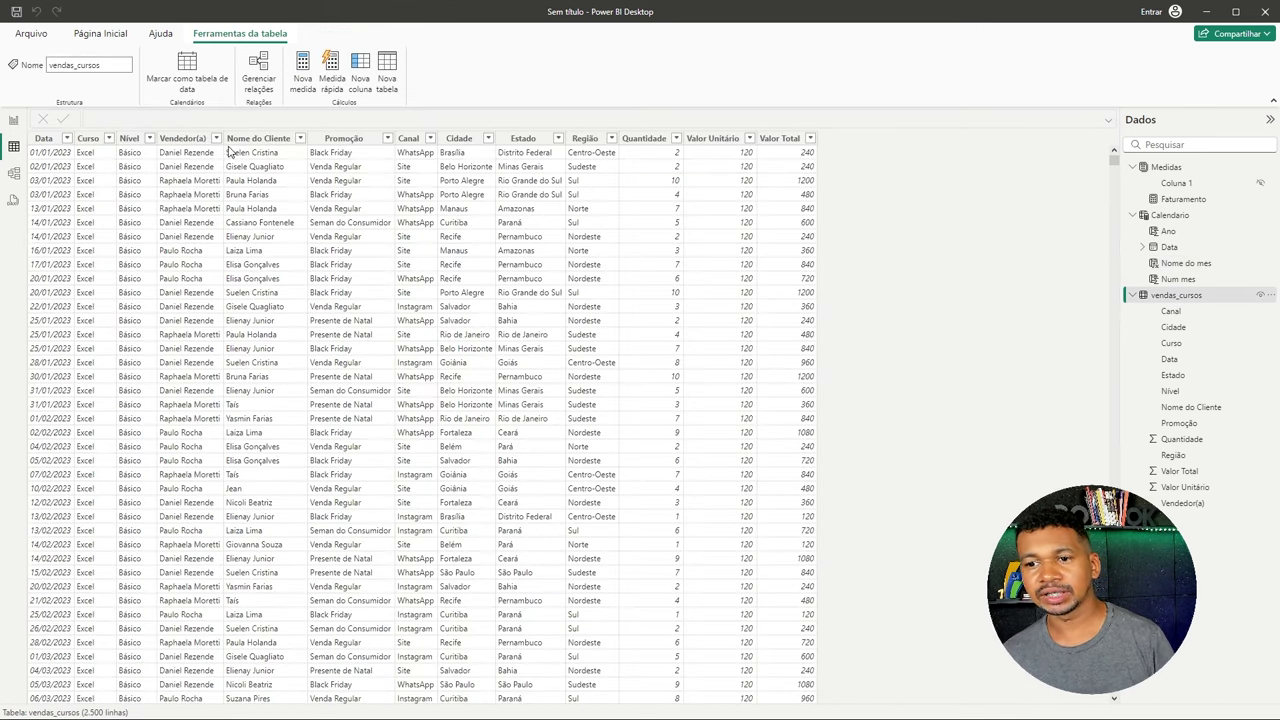
pyautogui.click(1180, 215)
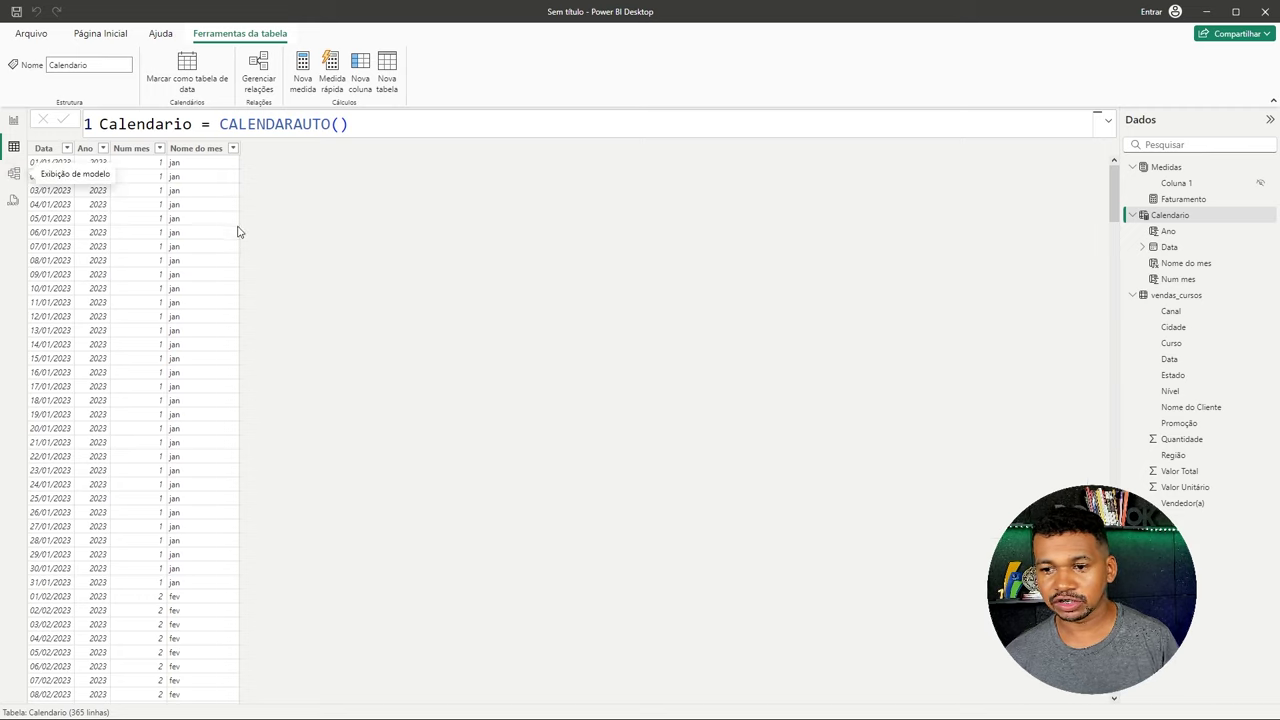
pyautogui.click(14, 173)
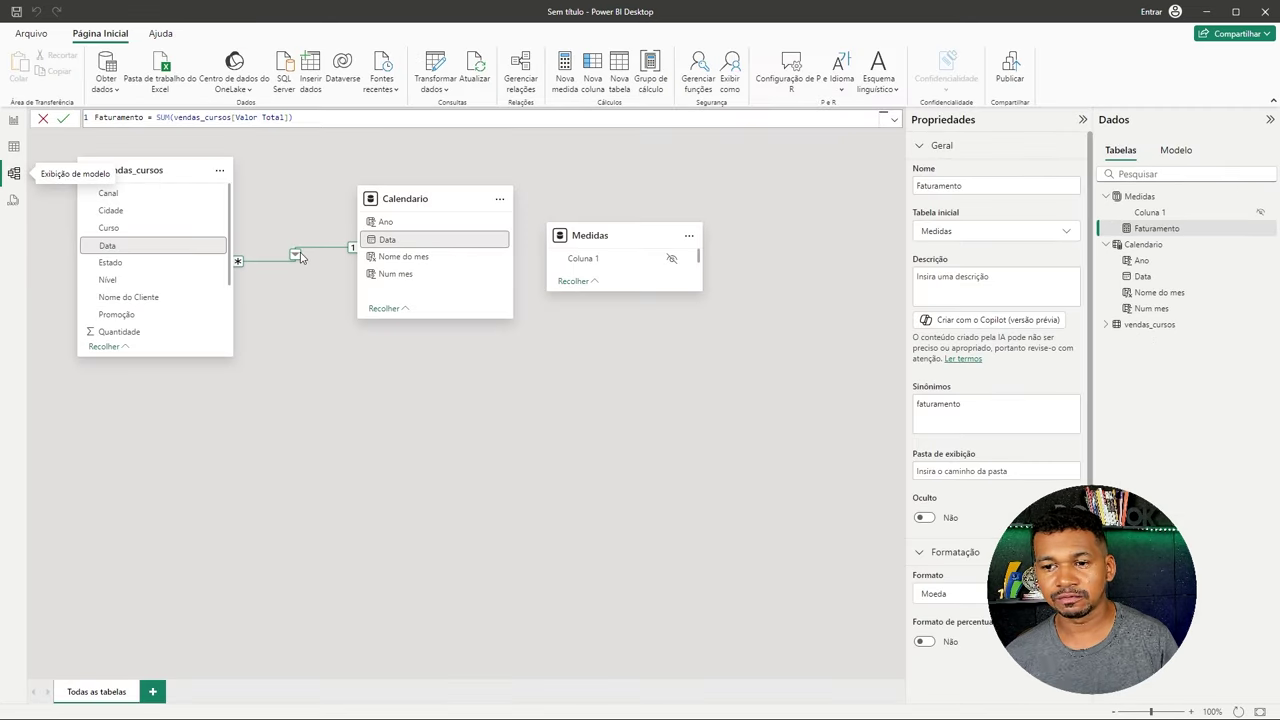
pyautogui.click(14, 120)
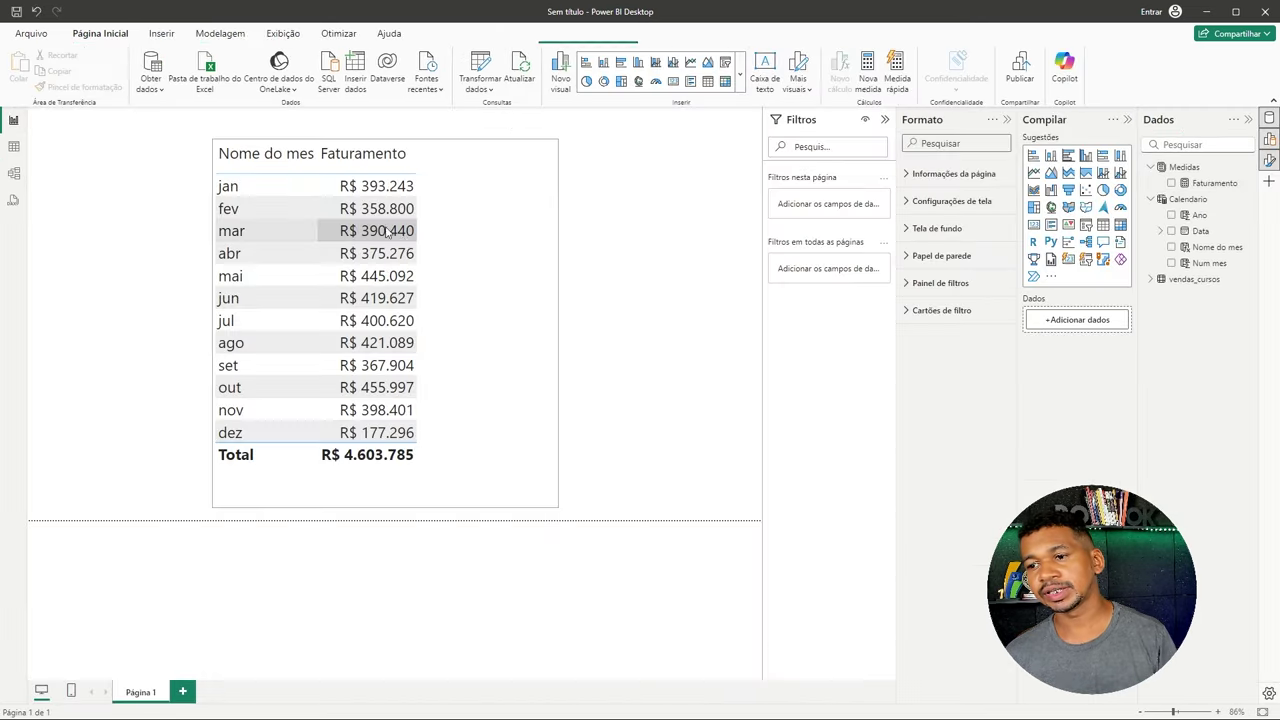
pyautogui.click(522, 264)
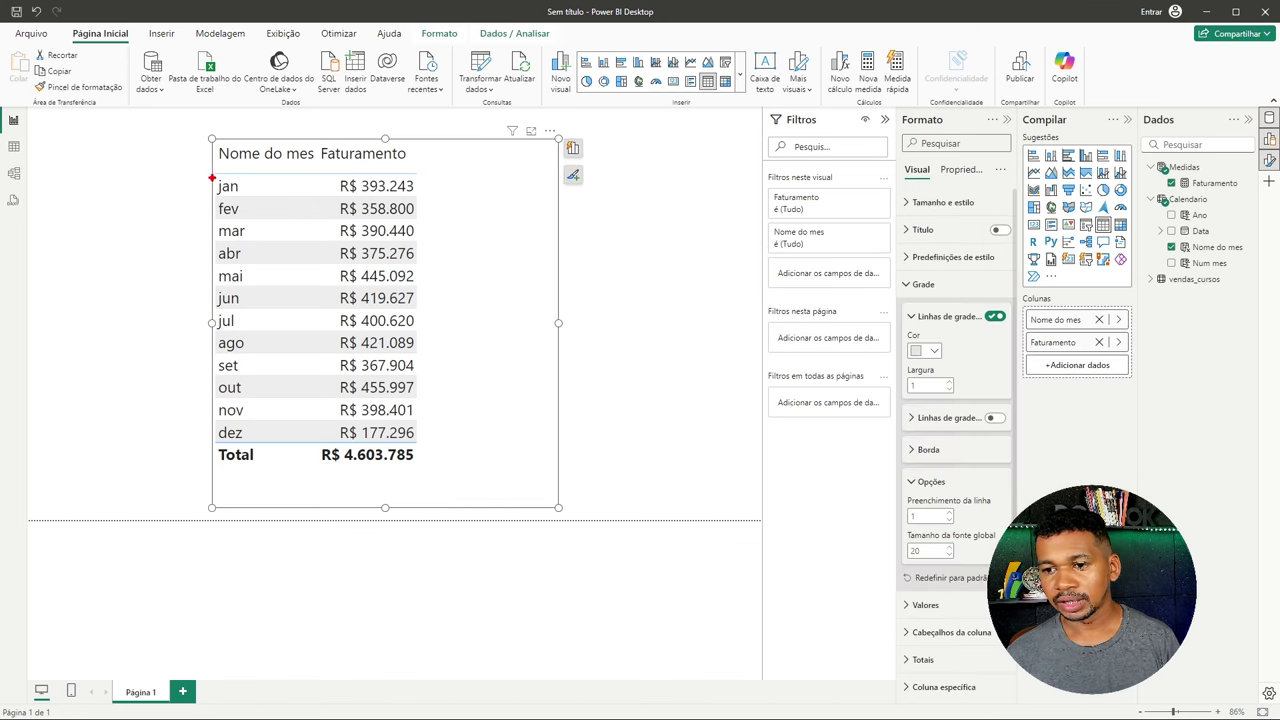
pyautogui.moveTo(208, 175); pyautogui.dragTo(278, 441)
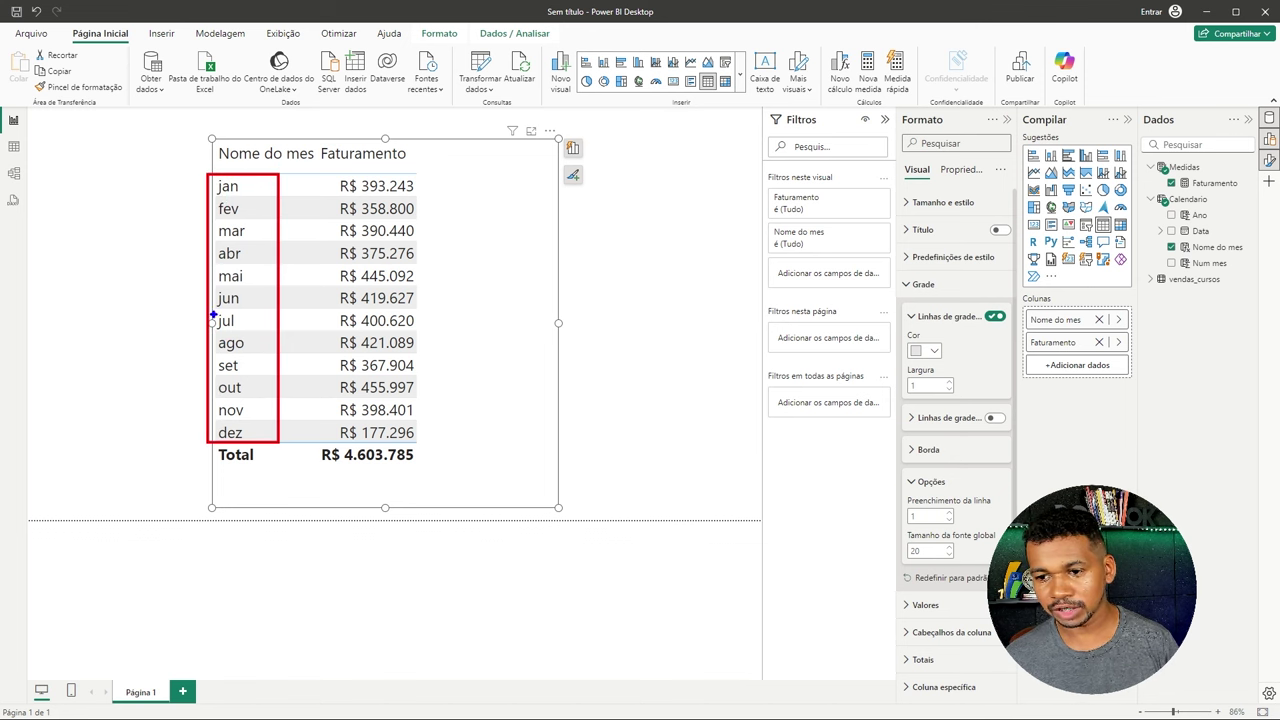
pyautogui.moveTo(209, 313); pyautogui.dragTo(263, 436)
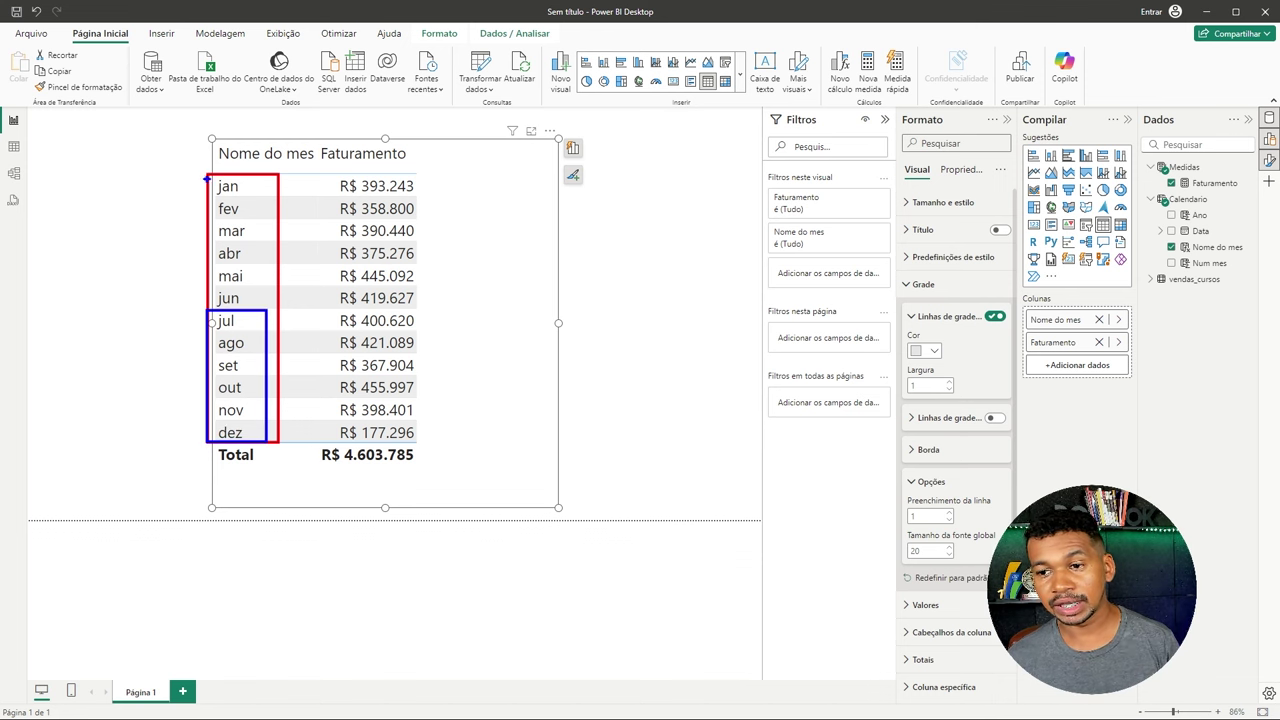
pyautogui.moveTo(211, 178)
pyautogui.mouseDown()
pyautogui.moveTo(243, 199)
pyautogui.moveTo(262, 241)
pyautogui.mouseUp()
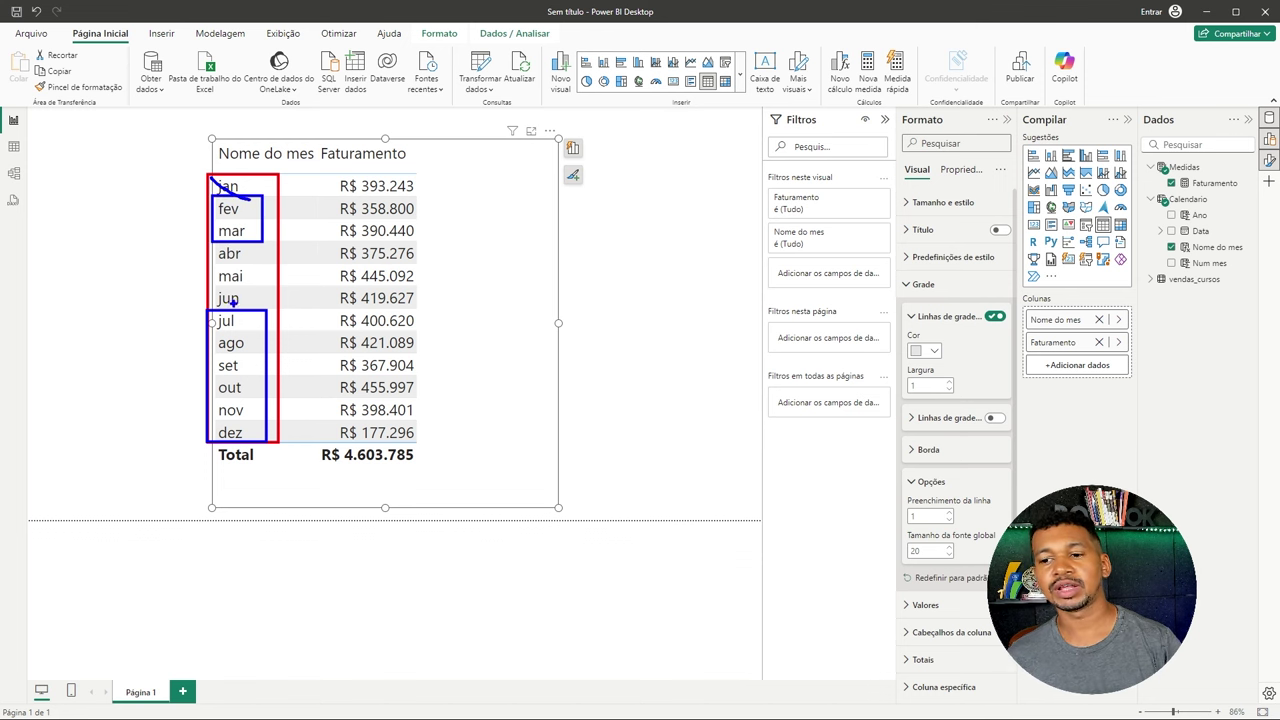
pyautogui.moveTo(213, 284); pyautogui.dragTo(268, 310)
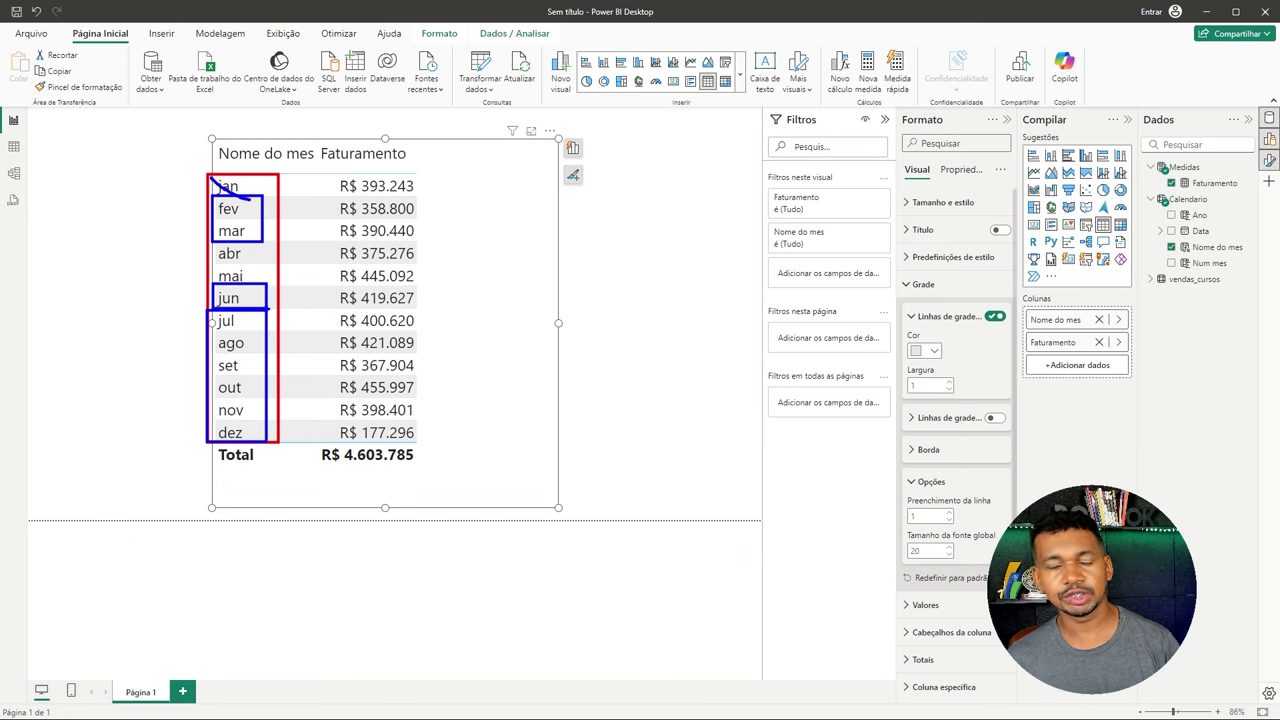
pyautogui.press('Escape')
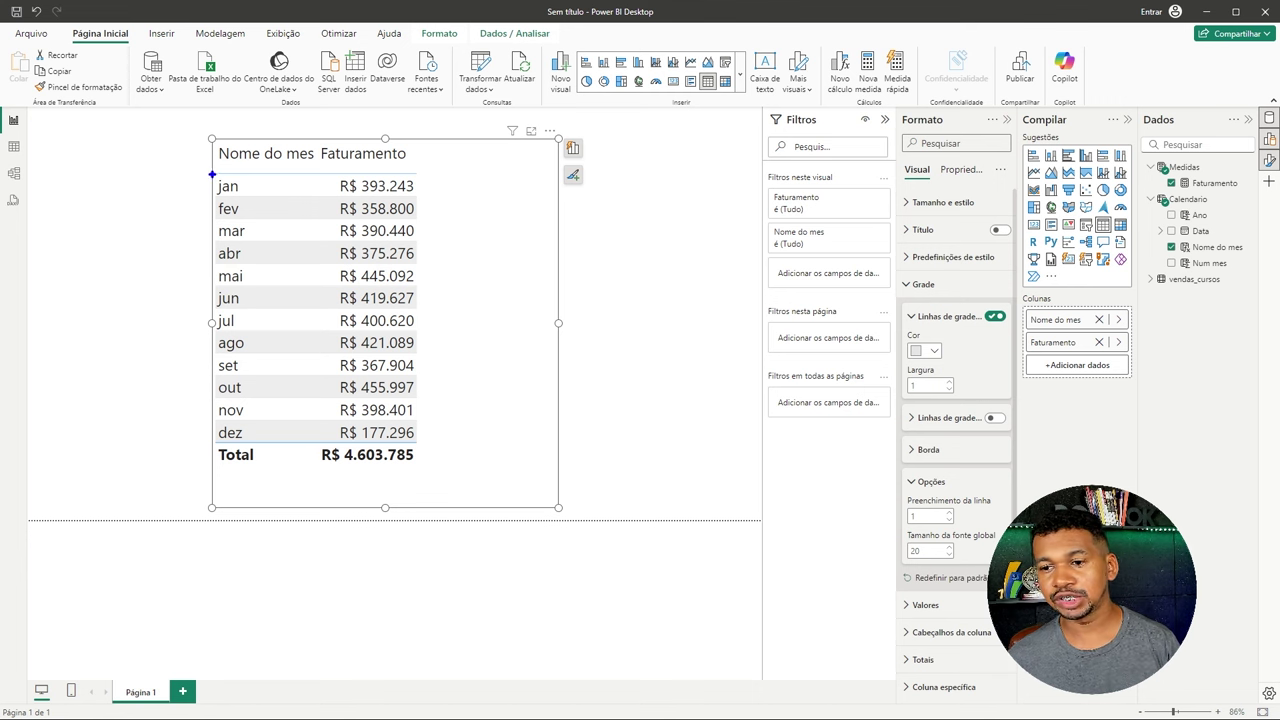
pyautogui.moveTo(211, 174)
pyautogui.mouseDown()
pyautogui.moveTo(288, 338)
pyautogui.moveTo(428, 446)
pyautogui.mouseUp()
pyautogui.press('Escape')
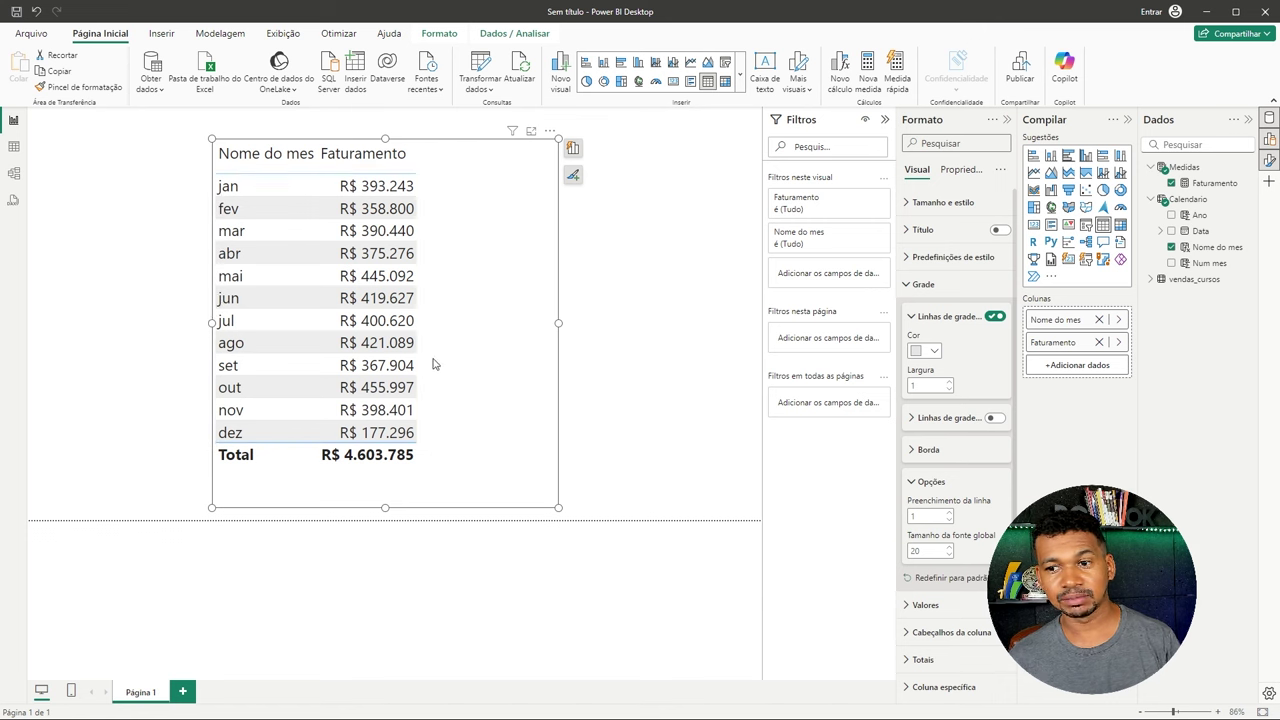
pyautogui.click(623, 313)
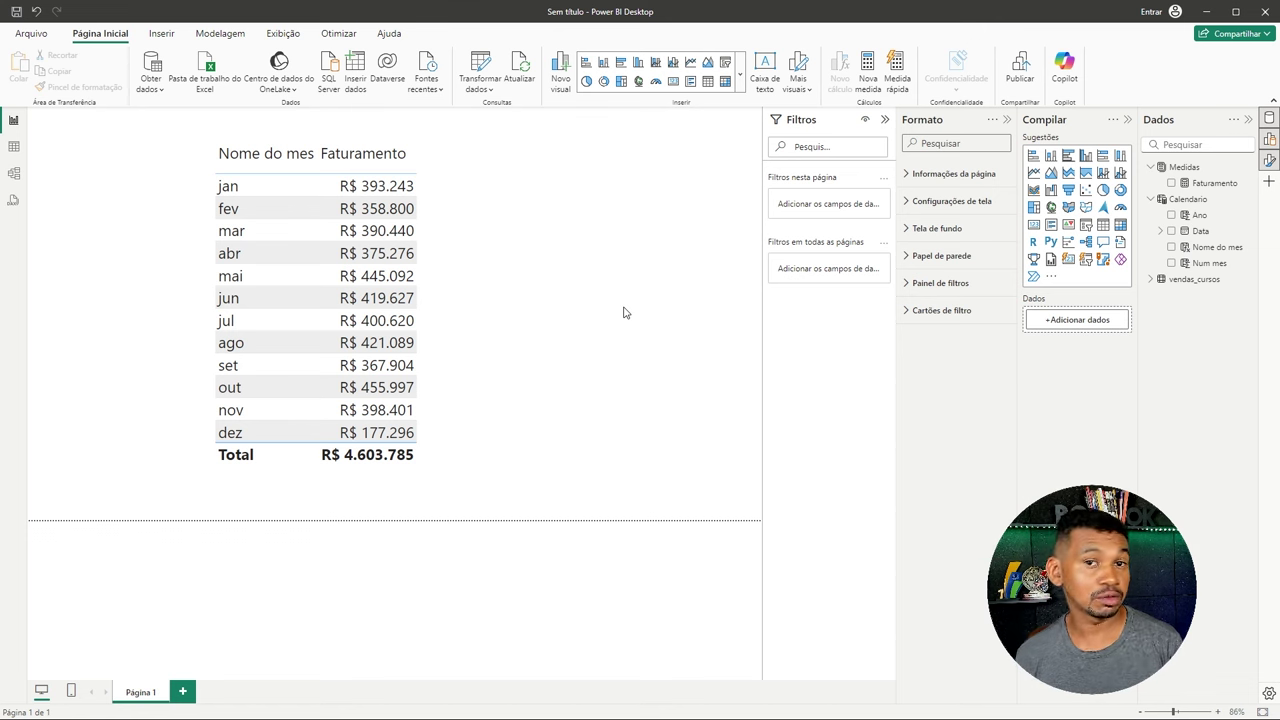
pyautogui.click(14, 146)
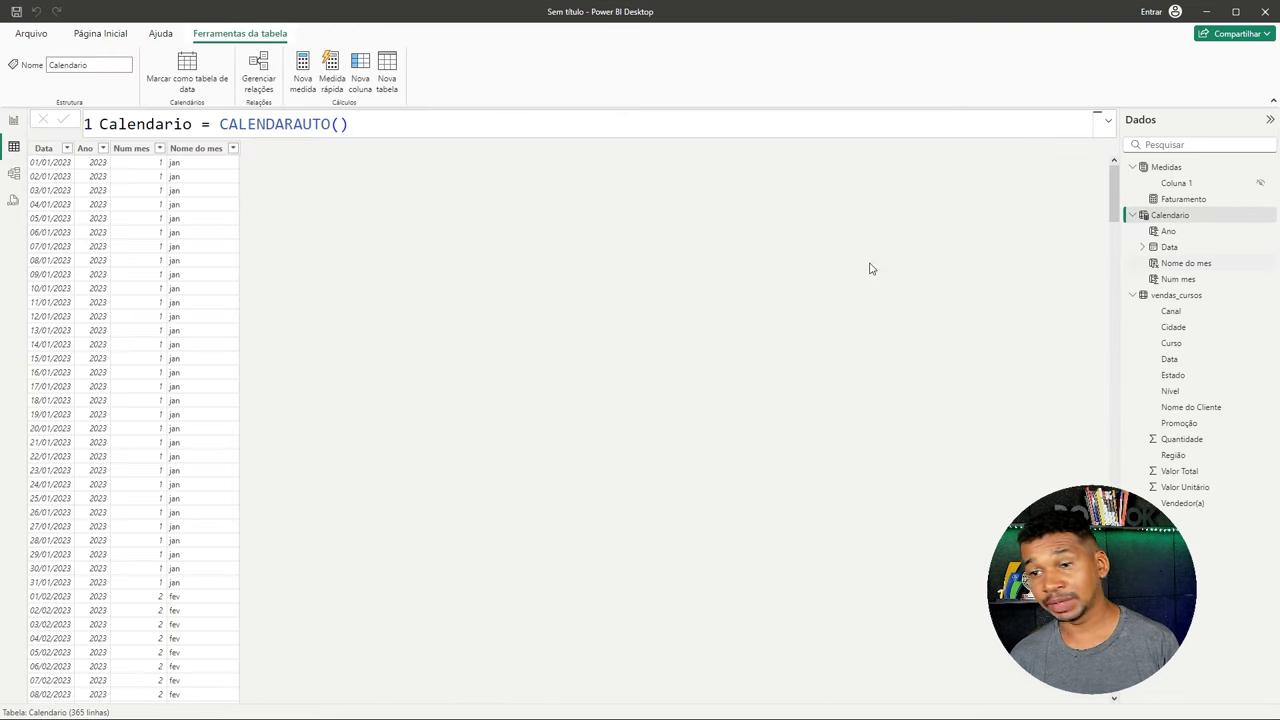
pyautogui.click(13, 174)
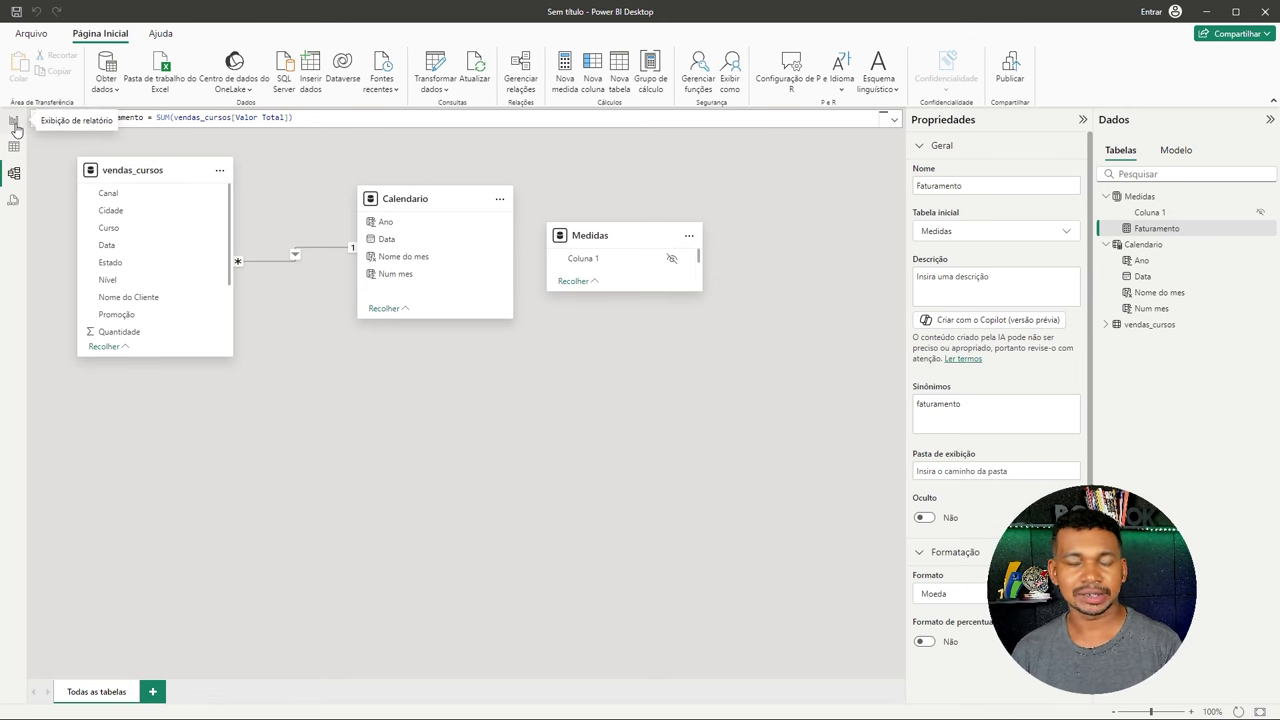
pyautogui.click(14, 121)
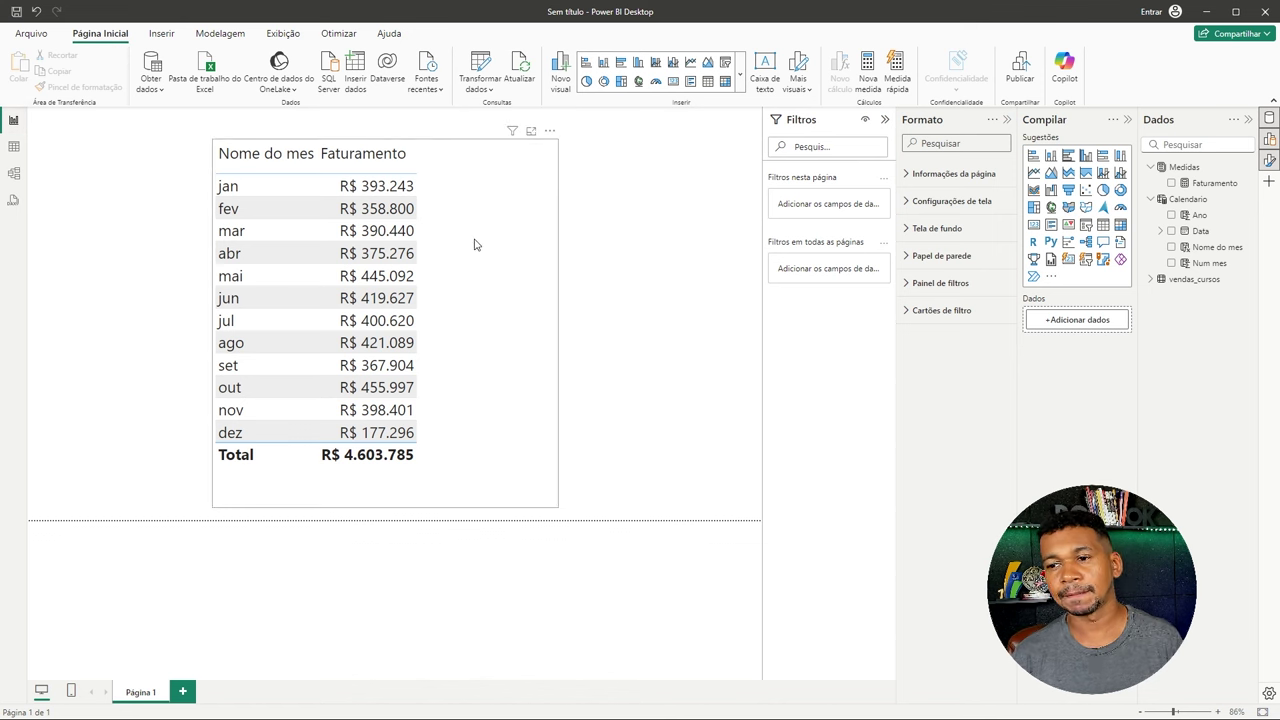
# Step: Move the jan–dez Faturamento table visual to the top-left of the report page
pyautogui.click(547, 354)
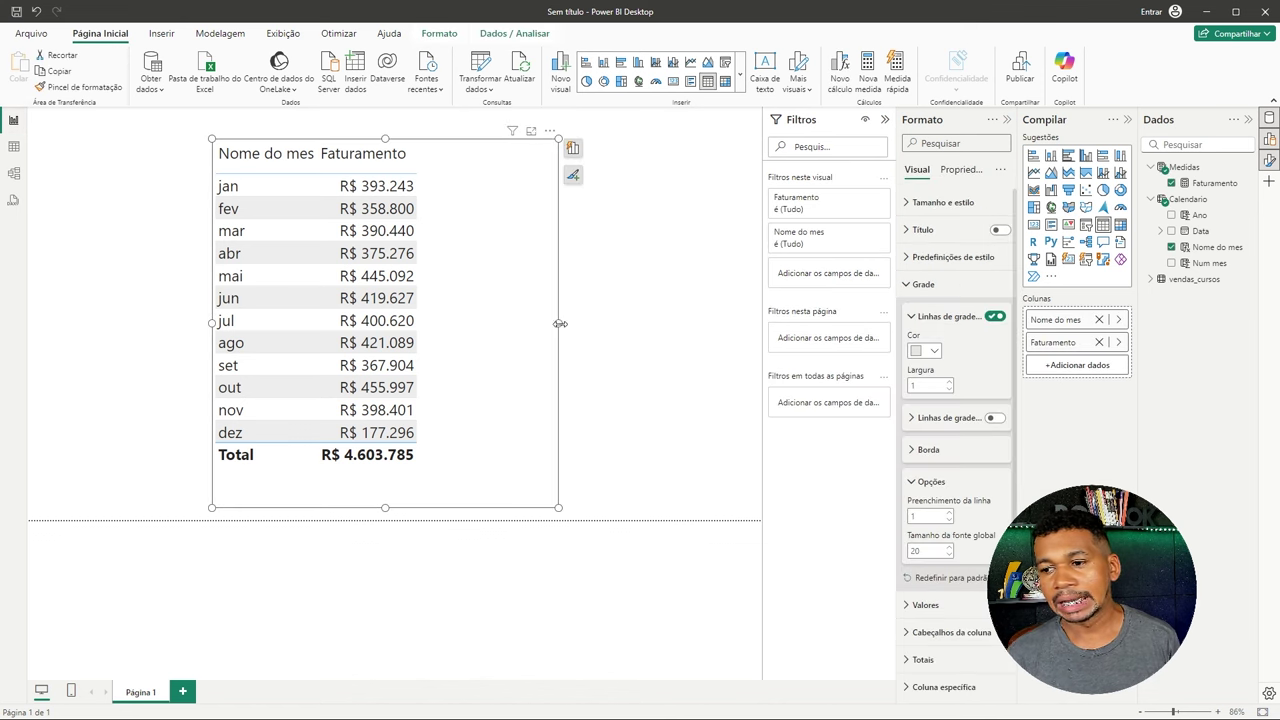
pyautogui.moveTo(560, 323)
pyautogui.mouseDown()
pyautogui.moveTo(601, 324)
pyautogui.moveTo(472, 324)
pyautogui.moveTo(363, 297)
pyautogui.moveTo(341, 306)
pyautogui.mouseUp()
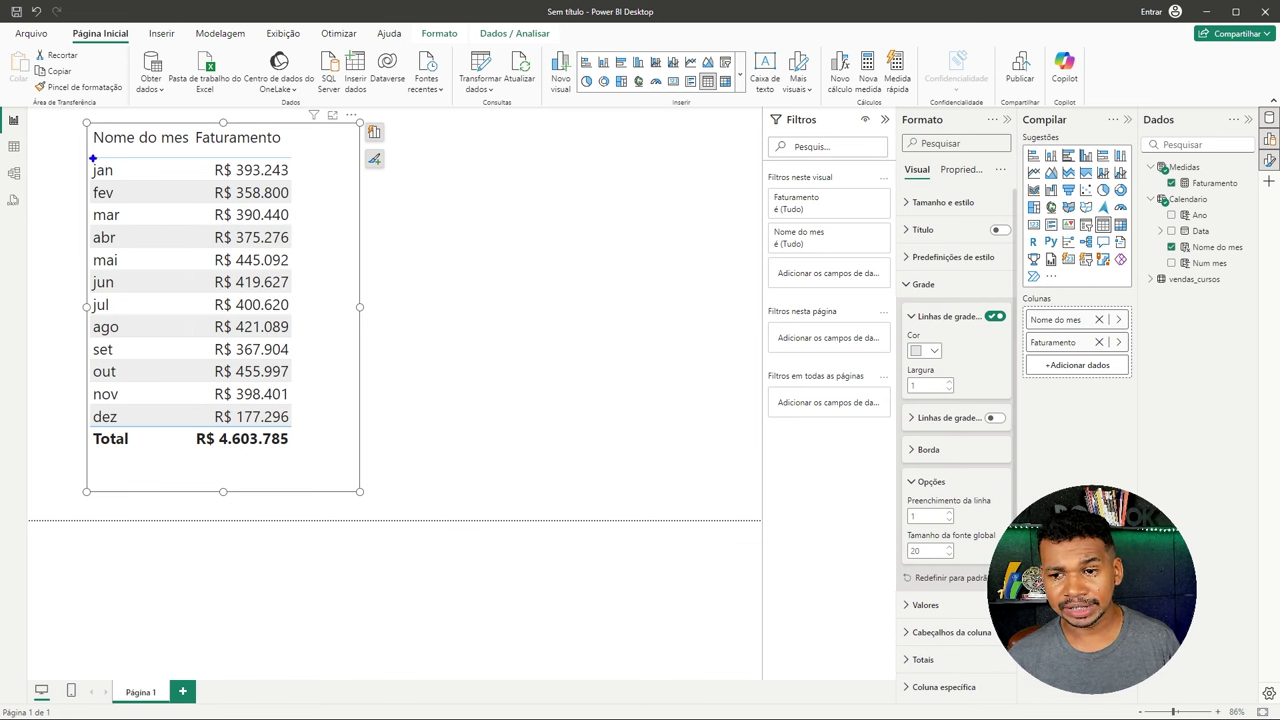
pyautogui.moveTo(83, 154); pyautogui.dragTo(176, 424)
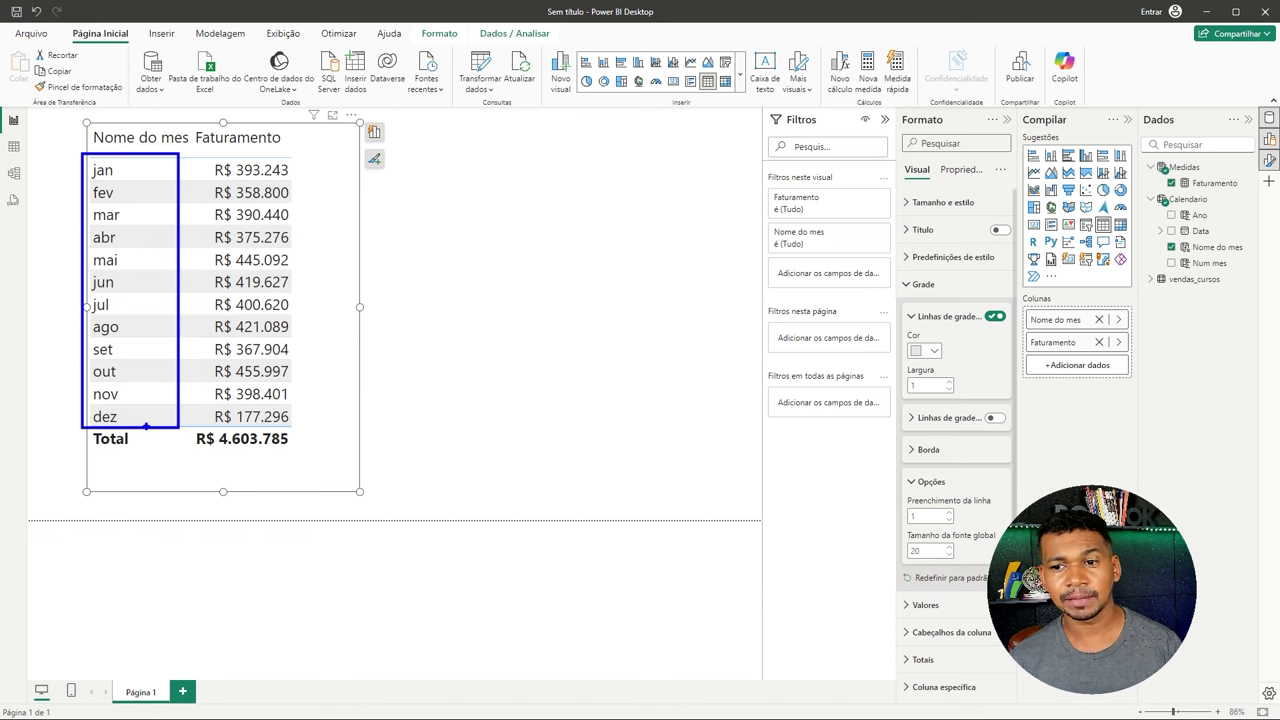
# Step: Open the Calendario table's data and view the Nome do mes column's formula
pyautogui.click(14, 146)
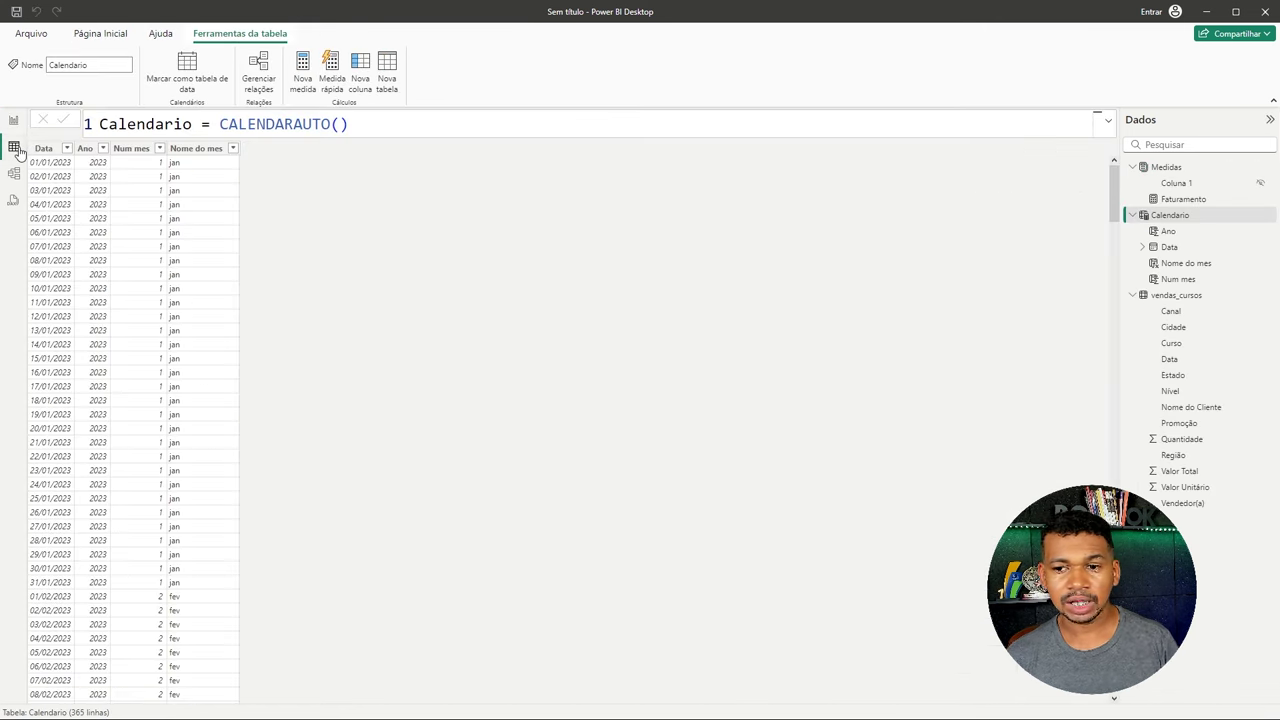
pyautogui.click(208, 152)
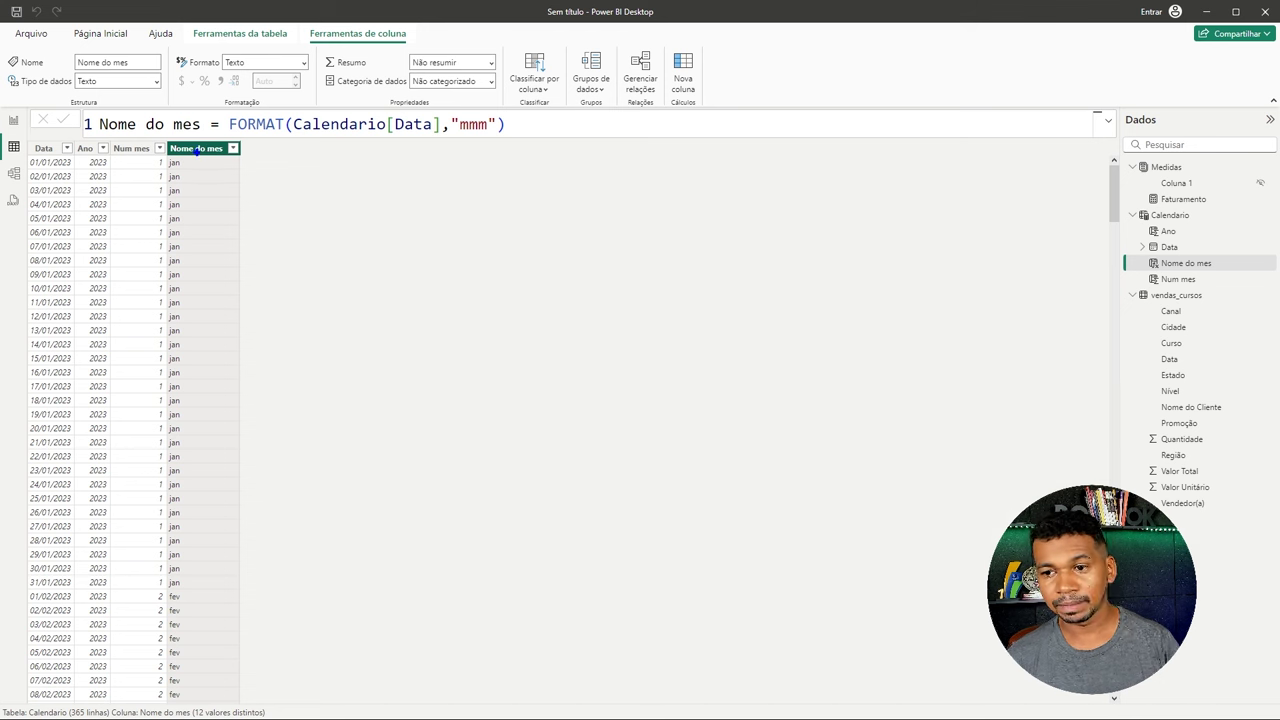
pyautogui.moveTo(184, 108); pyautogui.dragTo(124, 136)
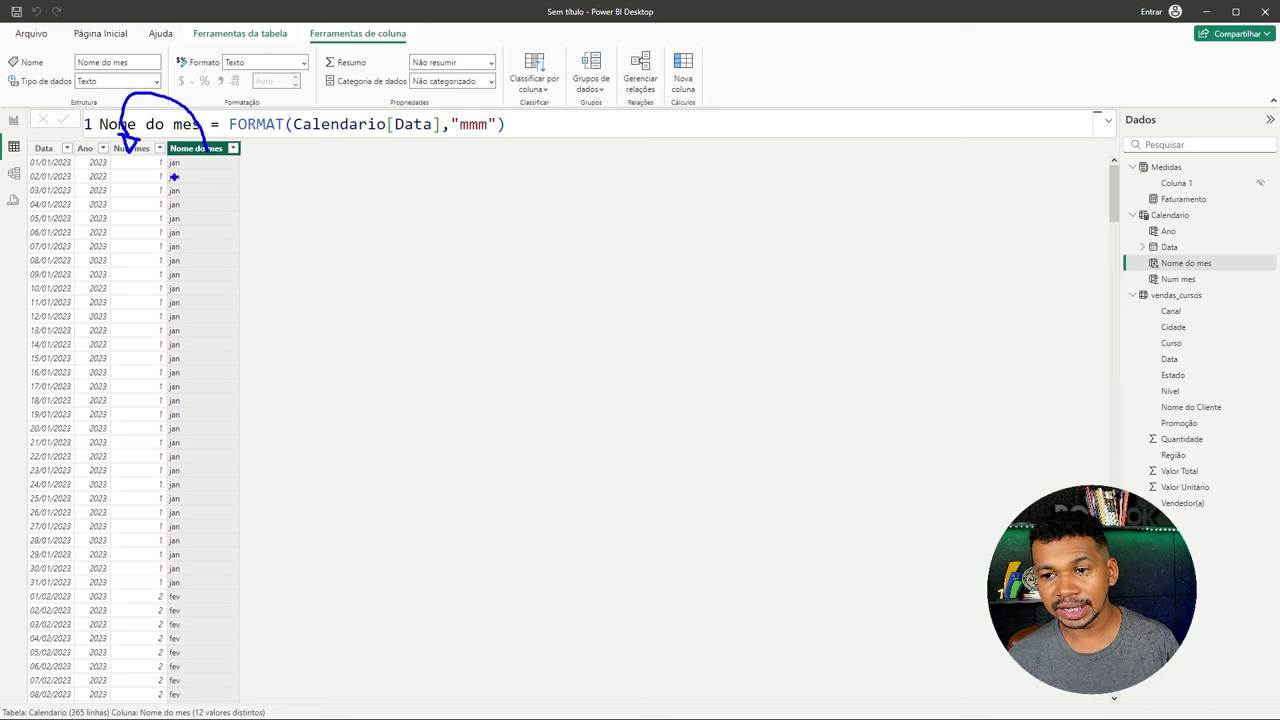
pyautogui.moveTo(178, 172); pyautogui.dragTo(203, 182)
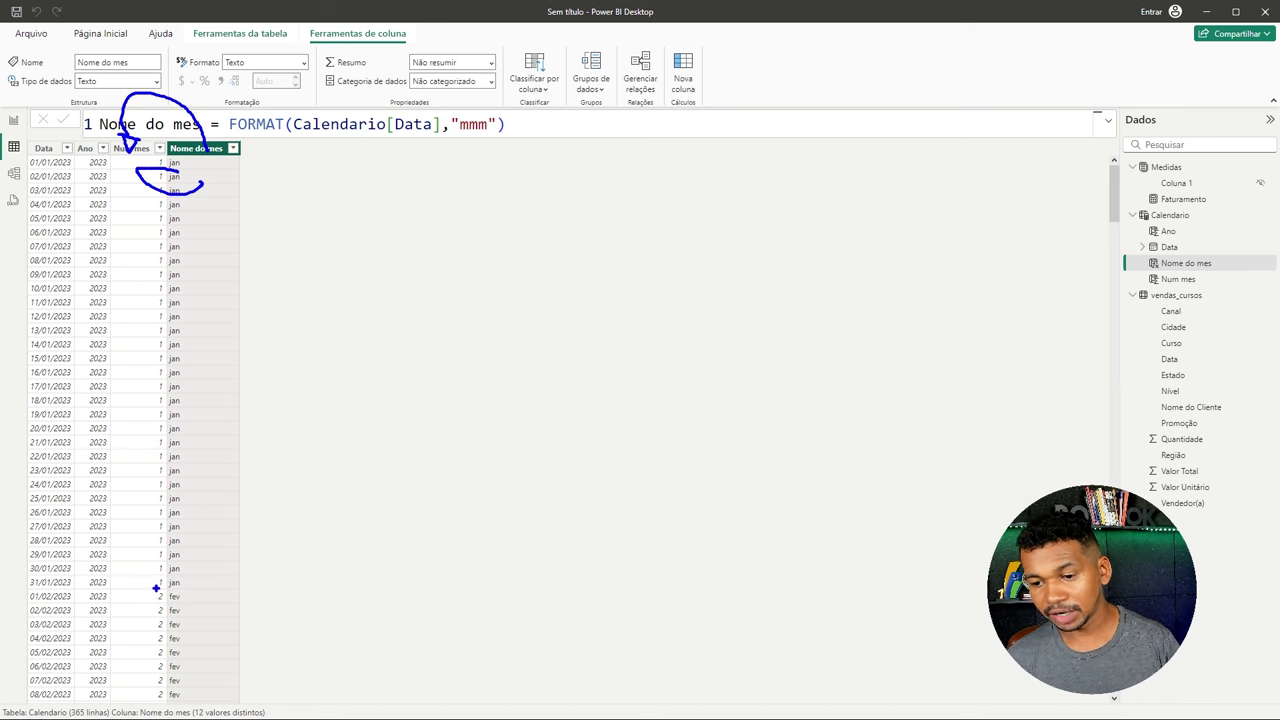
pyautogui.moveTo(152, 589); pyautogui.dragTo(200, 604)
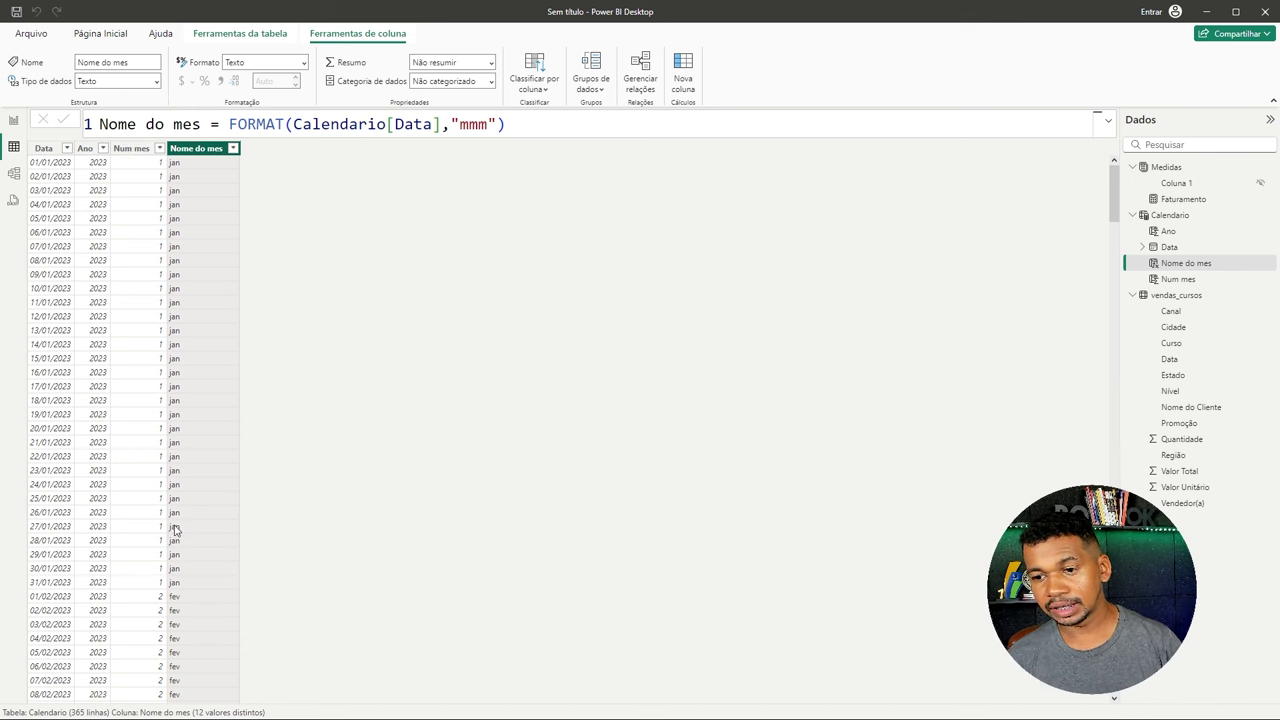
# Step: Return to the top of Calendario and show Num mes as MONTH(Calendario[Data])
pyautogui.scroll(-5, 172, 542)
pyautogui.scroll(-4, 172, 542)
pyautogui.scroll(-4, 172, 560)
pyautogui.scroll(-4, 172, 560)
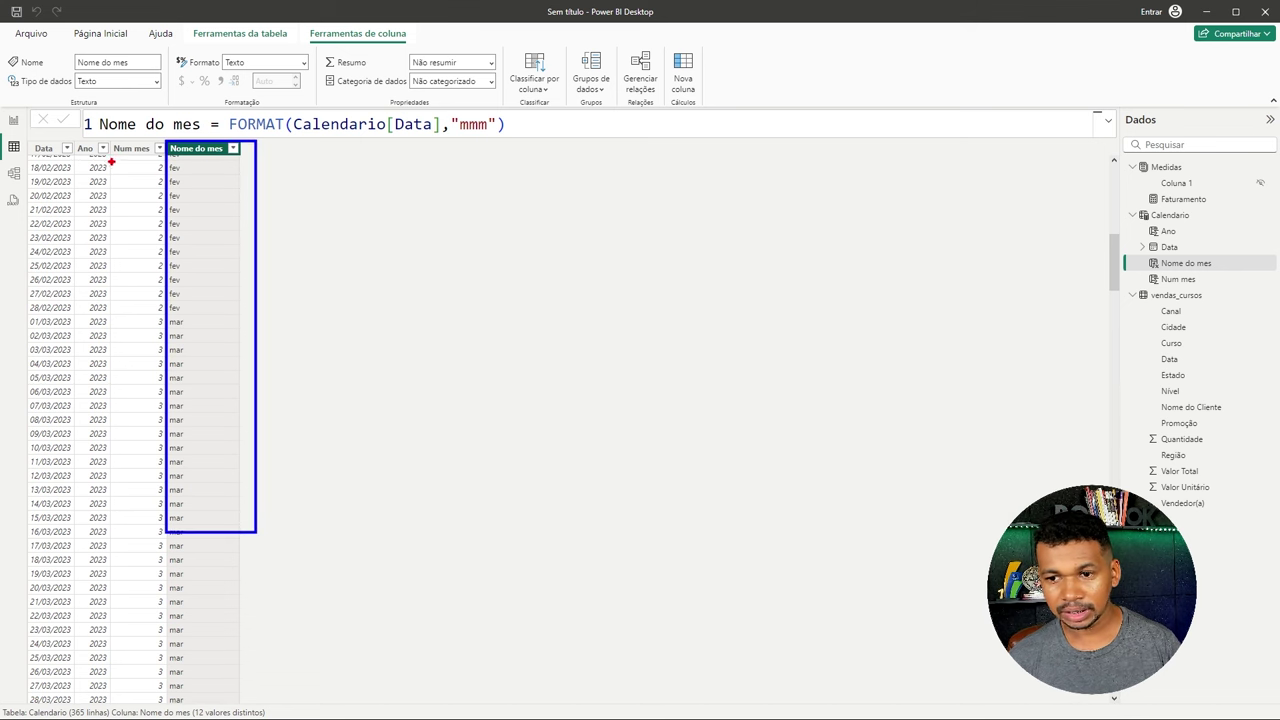
pyautogui.moveTo(108, 142); pyautogui.dragTo(166, 533)
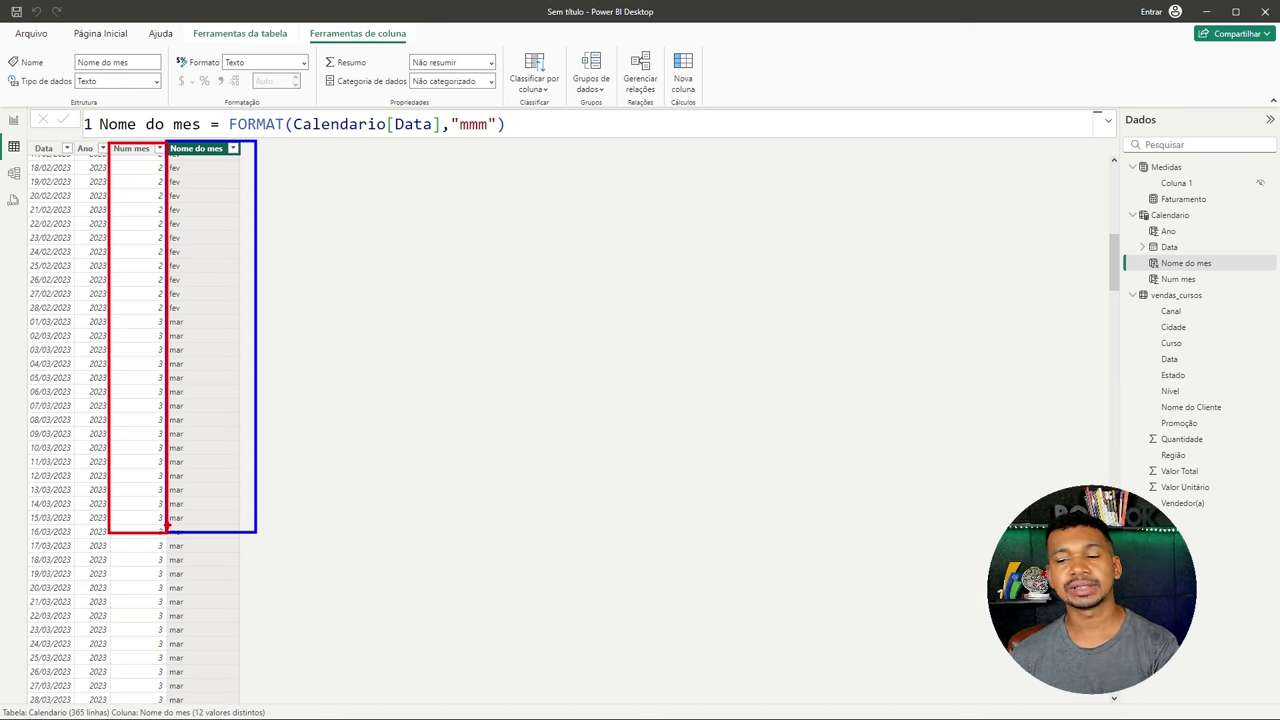
pyautogui.press('Escape')
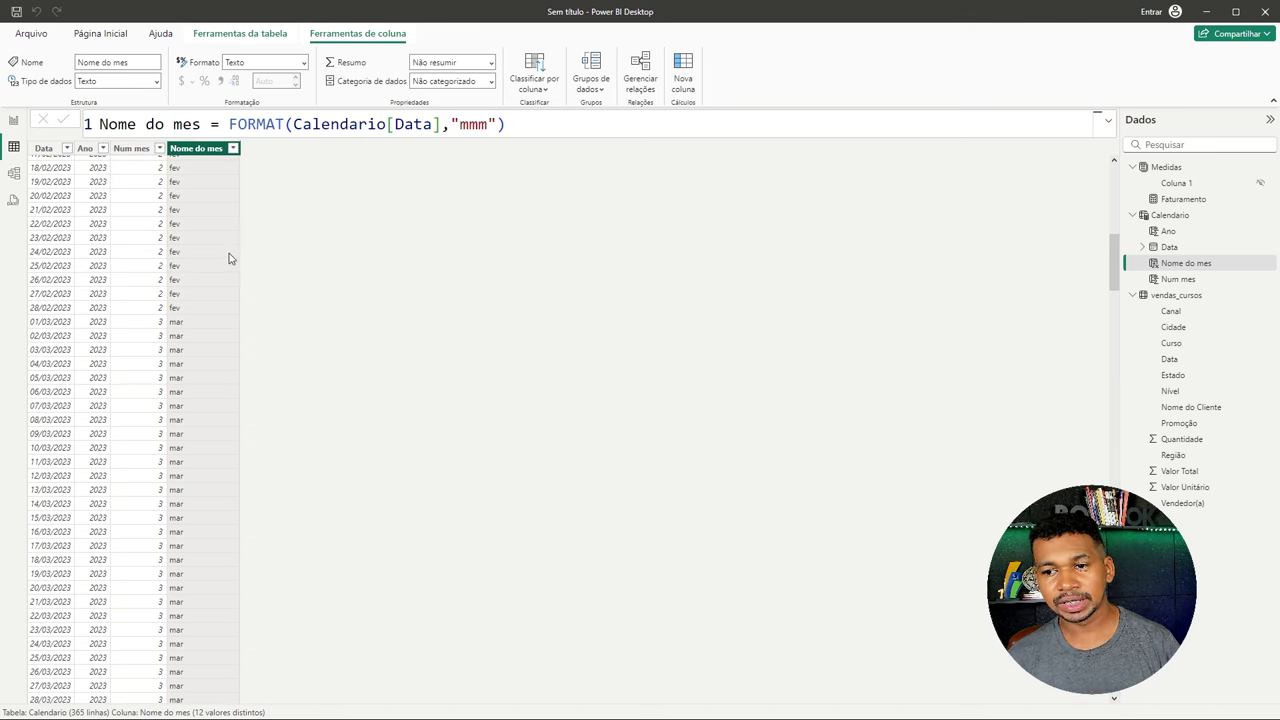
pyautogui.scroll(3, 228, 258)
pyautogui.scroll(10, 228, 260)
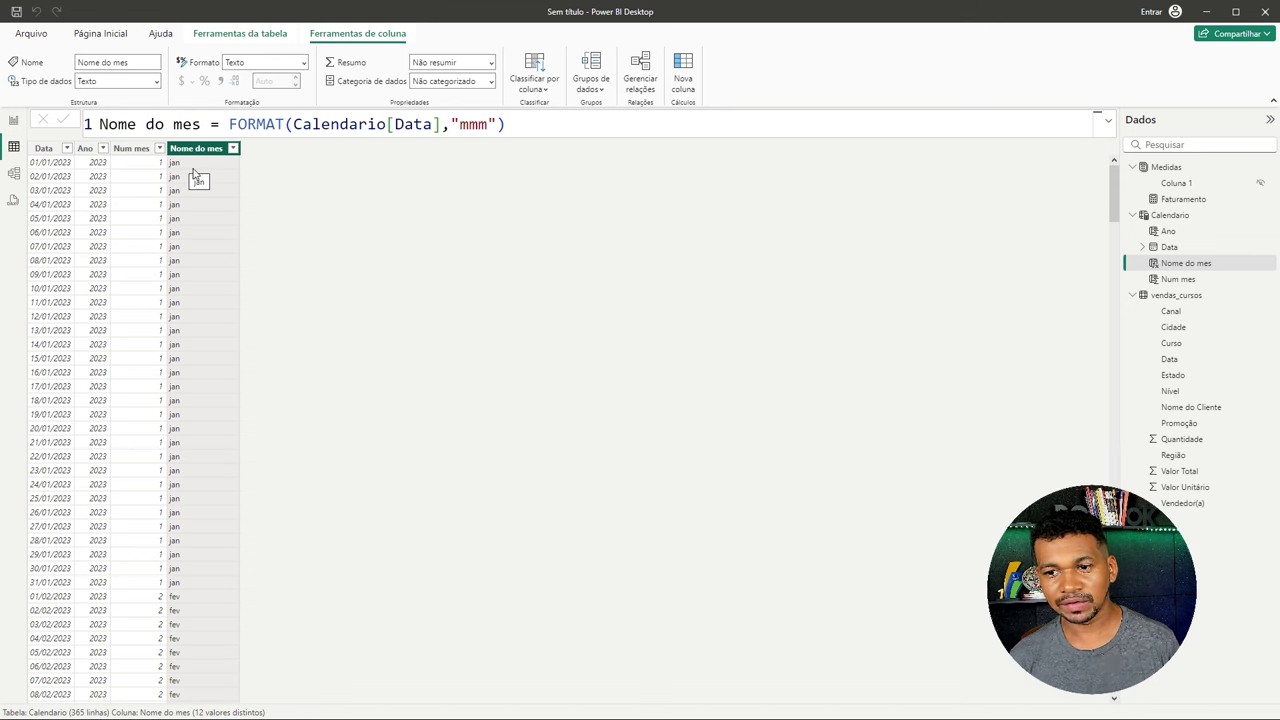
pyautogui.click(135, 148)
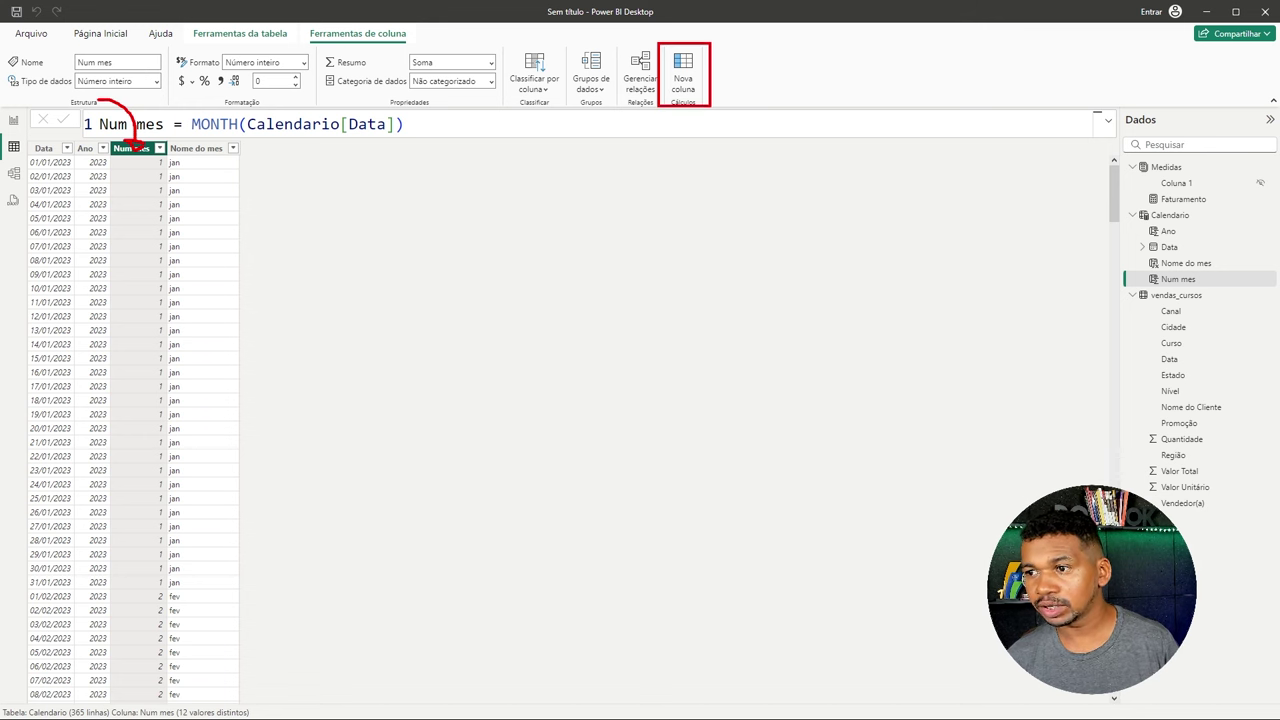
# Step: Start a new Calendario column named Num mes fiscal using an IF function
pyautogui.click(684, 75)
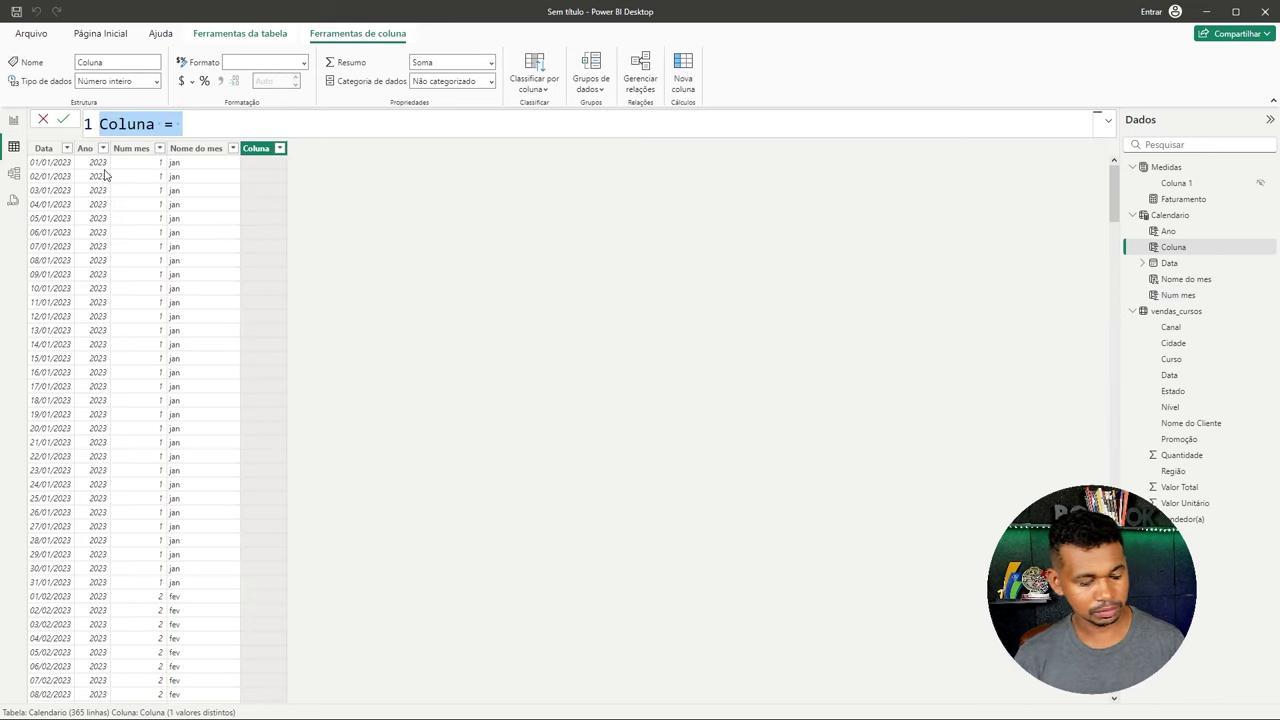
pyautogui.write('MEs')
pyautogui.press('BackSpace')
pyautogui.press('BackSpace')
pyautogui.press('BackSpace')
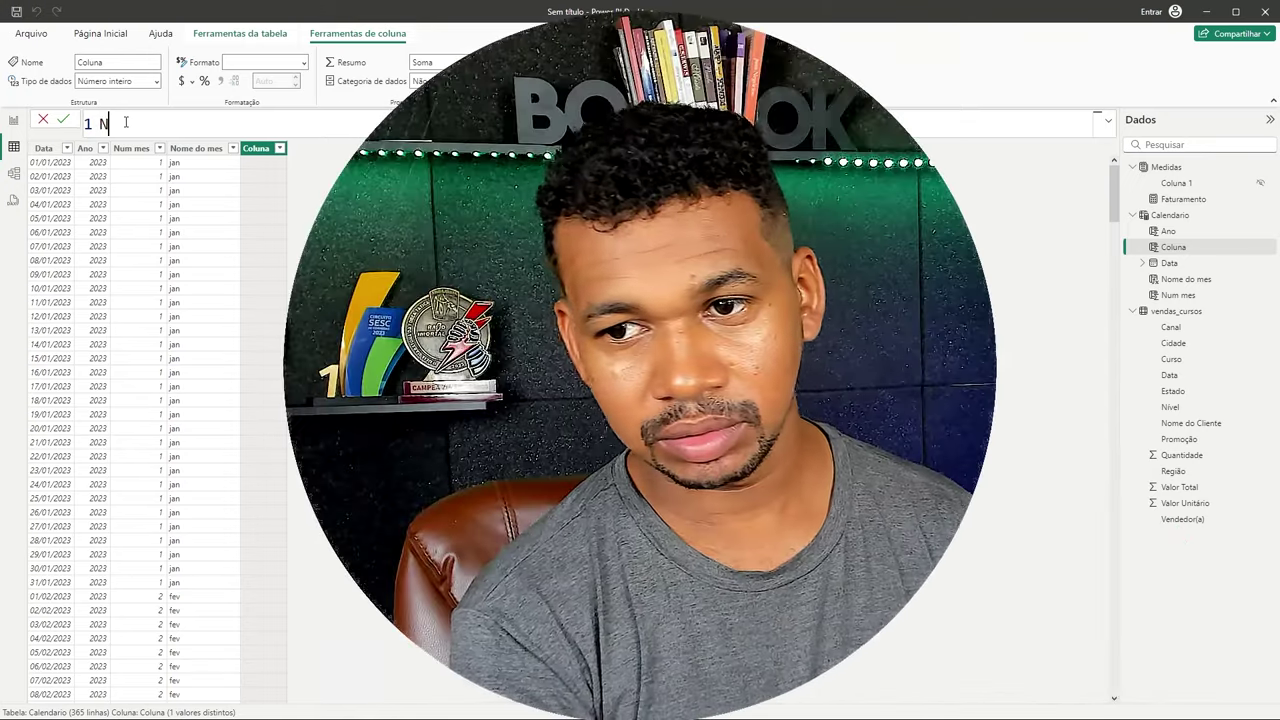
pyautogui.write('um ')
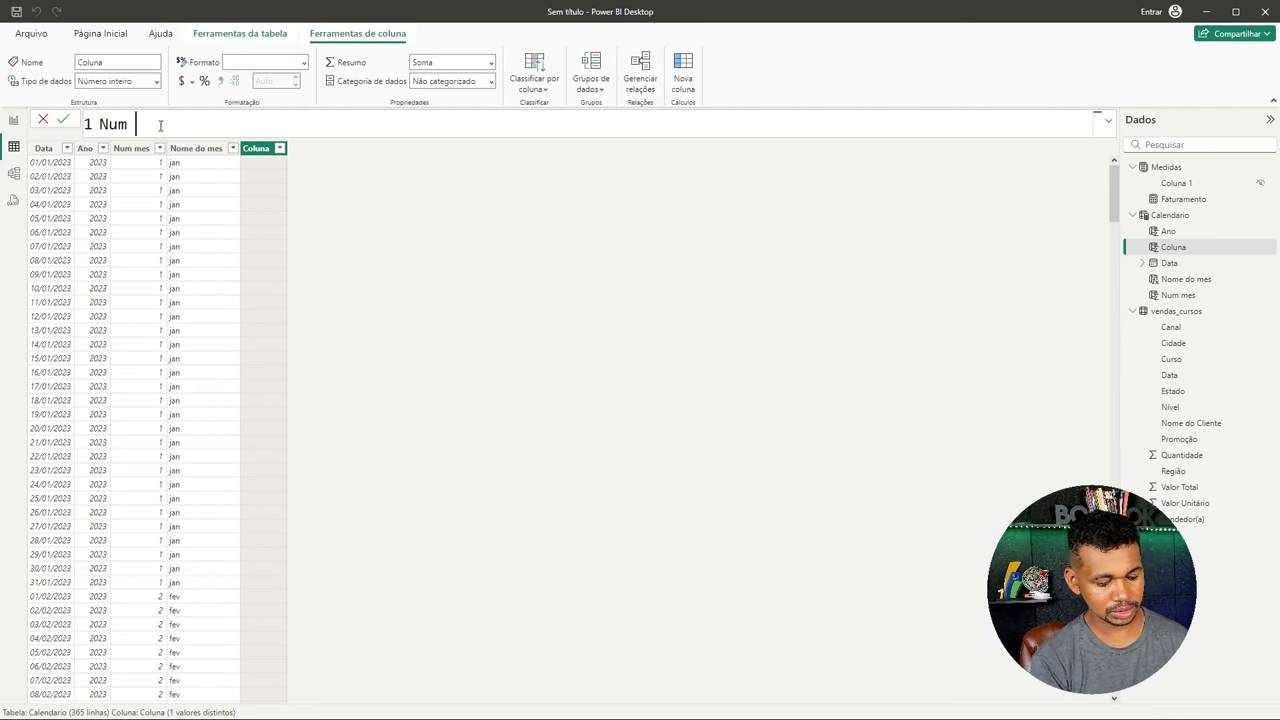
pyautogui.write('mes f')
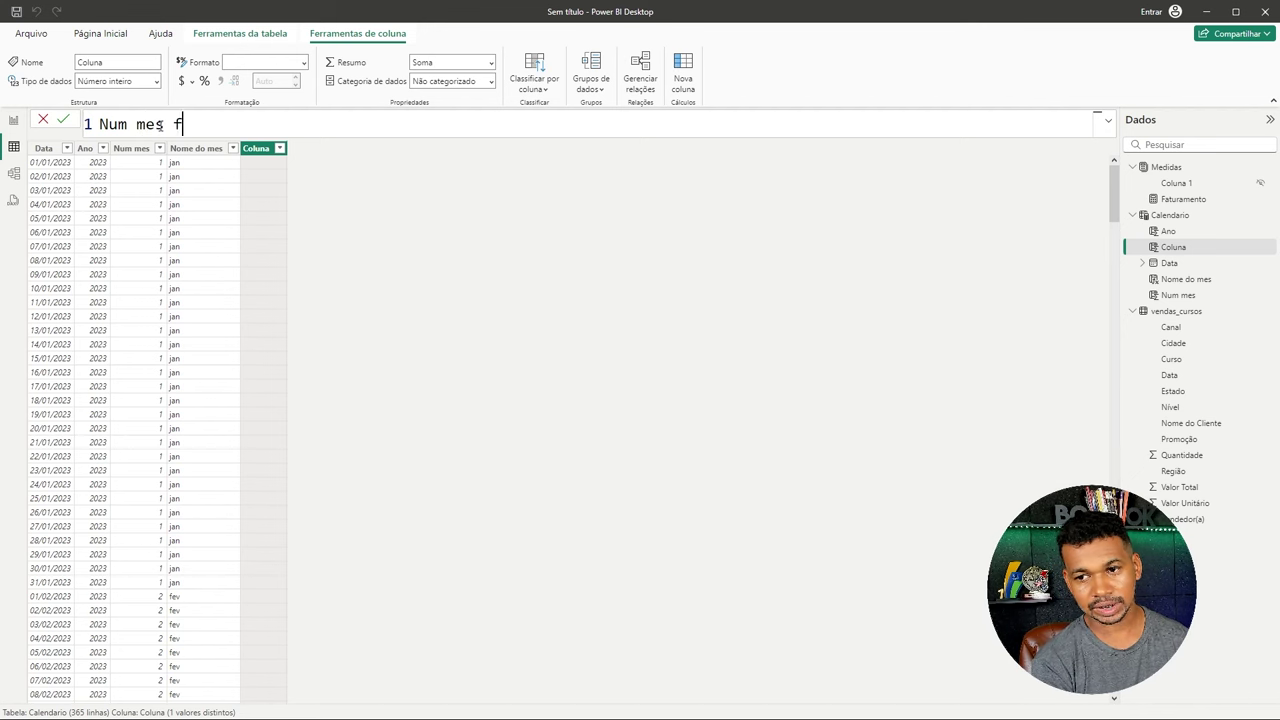
pyautogui.write('iscal =')
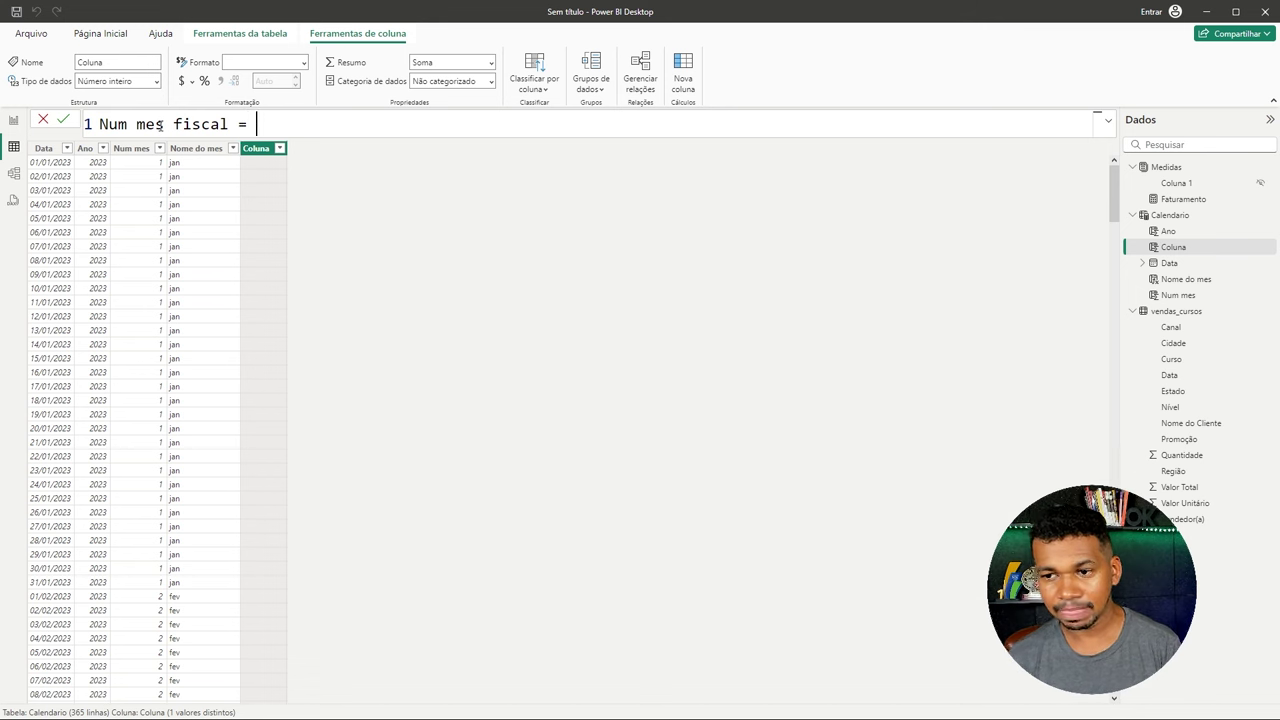
pyautogui.write('if')
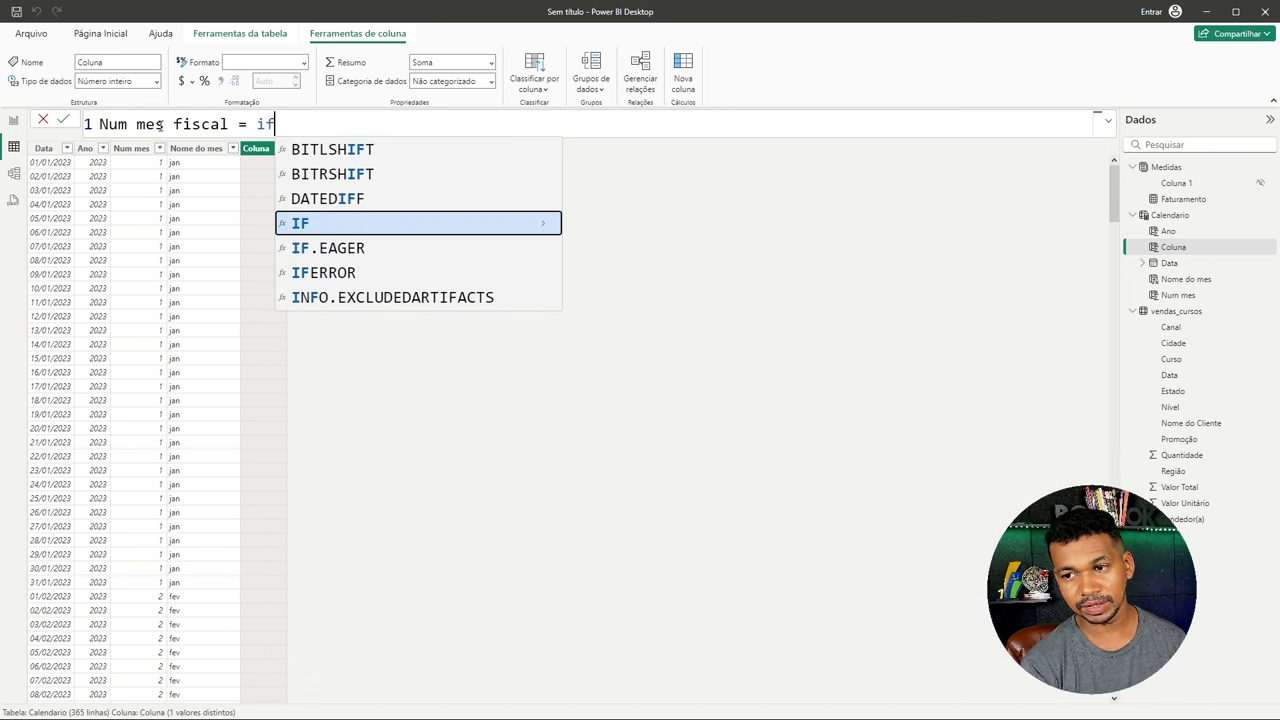
pyautogui.press('Tab')
pyautogui.hotkey('shift', 'Return')
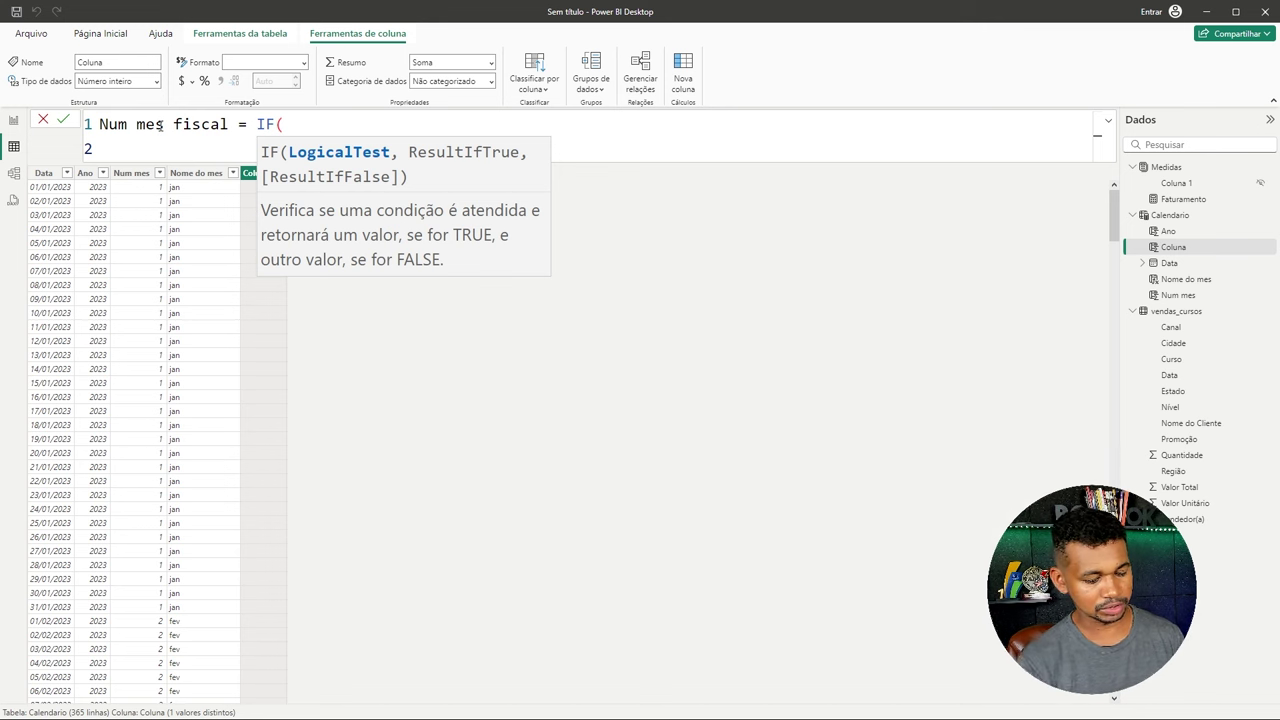
pyautogui.press('Tab')
# Step: Enter the IF condition Calendario[Num mes] > 6 as the first argument
pyautogui.write('num')
pyautogui.press('Tab')
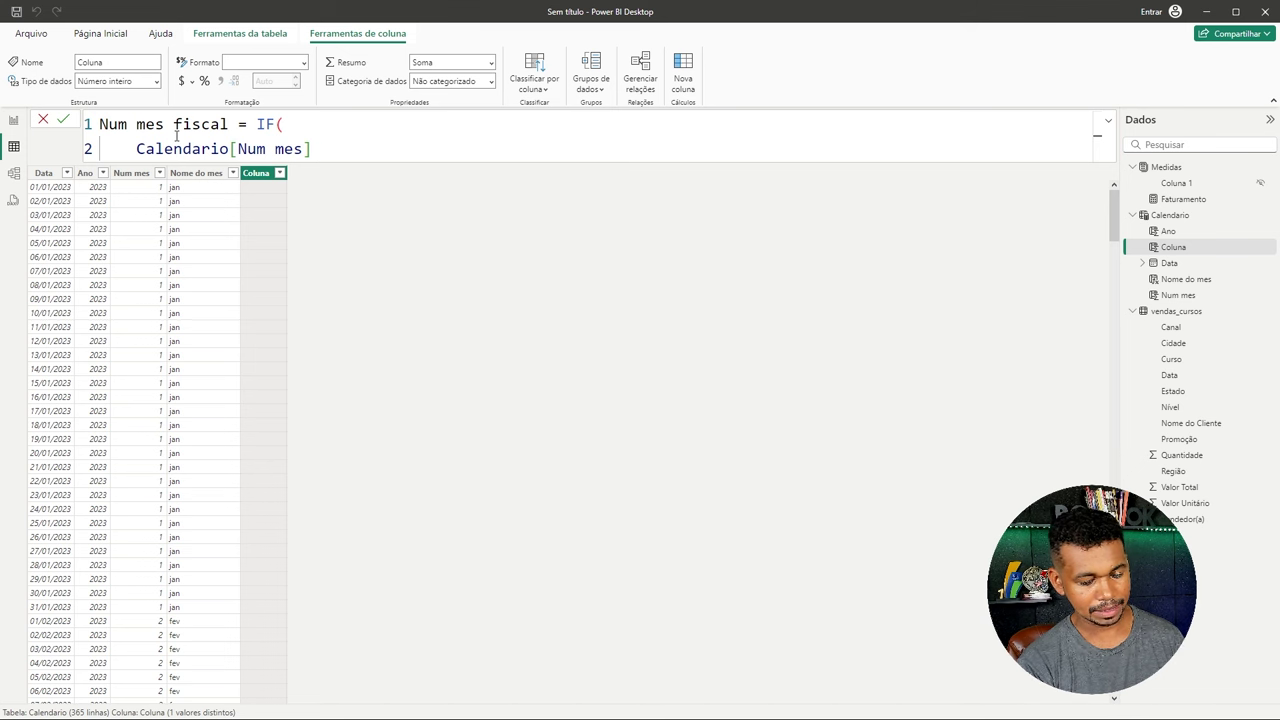
pyautogui.write('6')
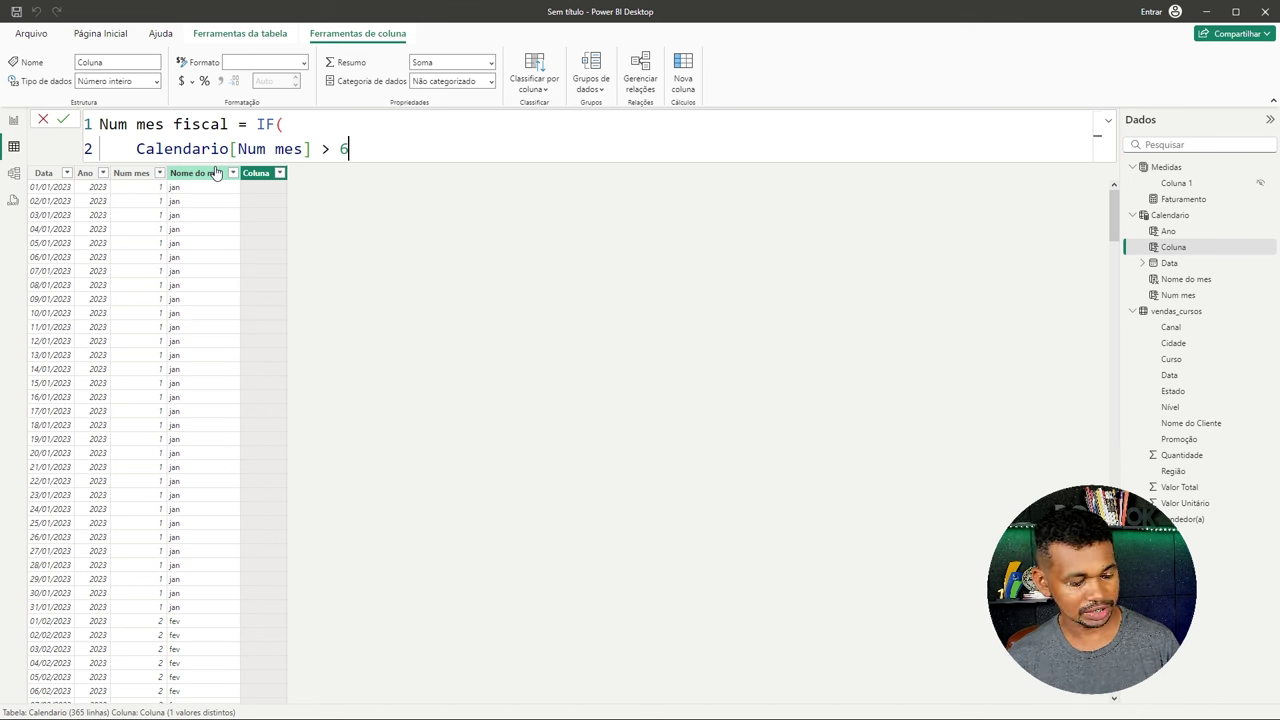
pyautogui.moveTo(107, 168); pyautogui.dragTo(162, 577)
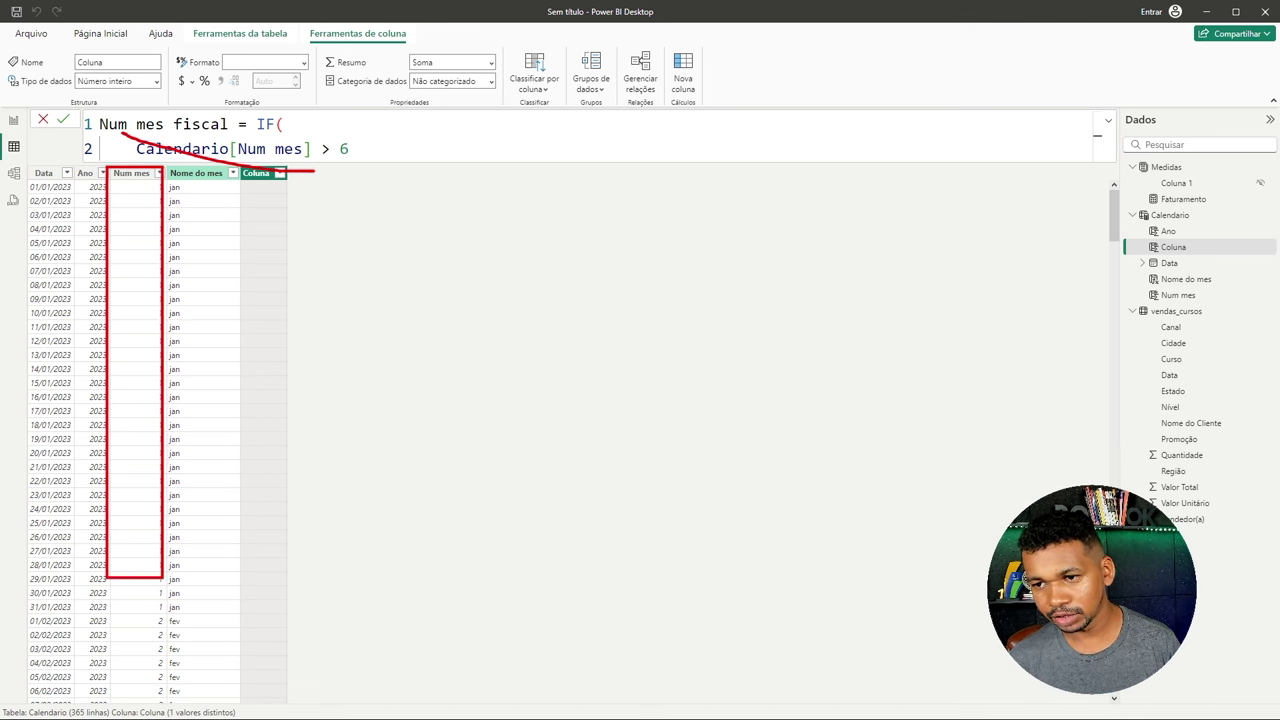
pyautogui.moveTo(128, 136); pyautogui.dragTo(361, 162)
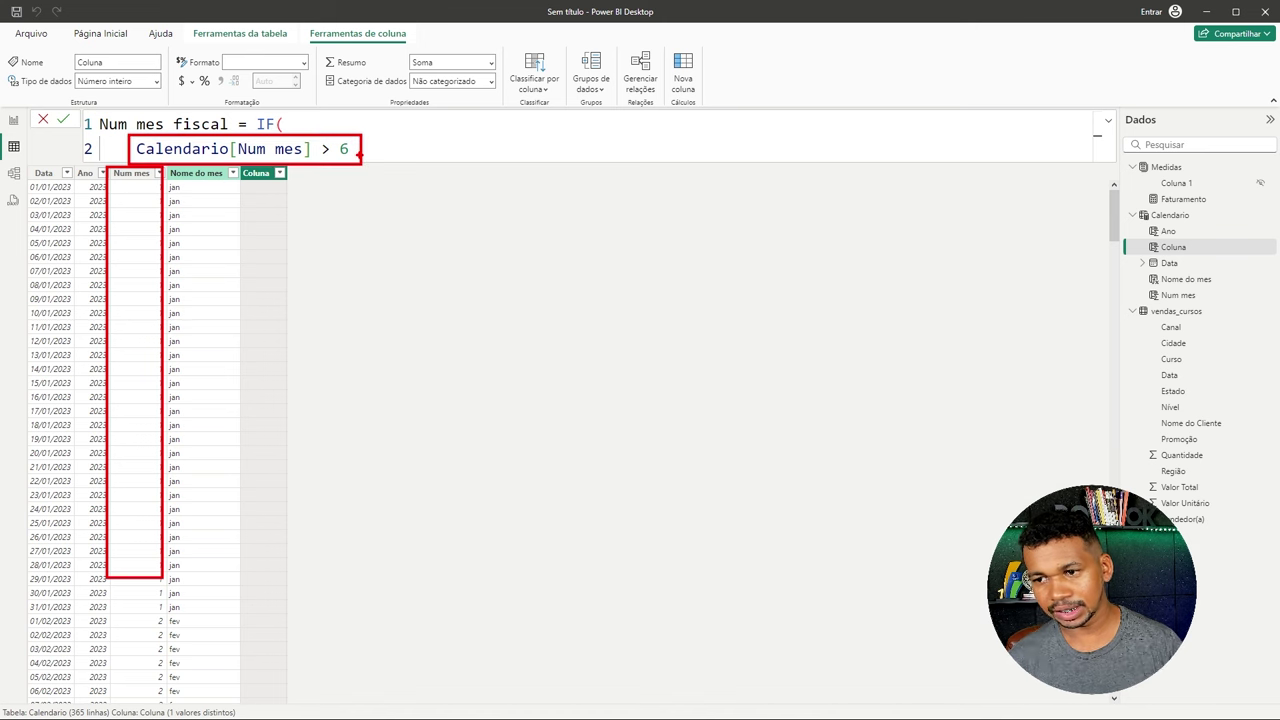
pyautogui.write(';')
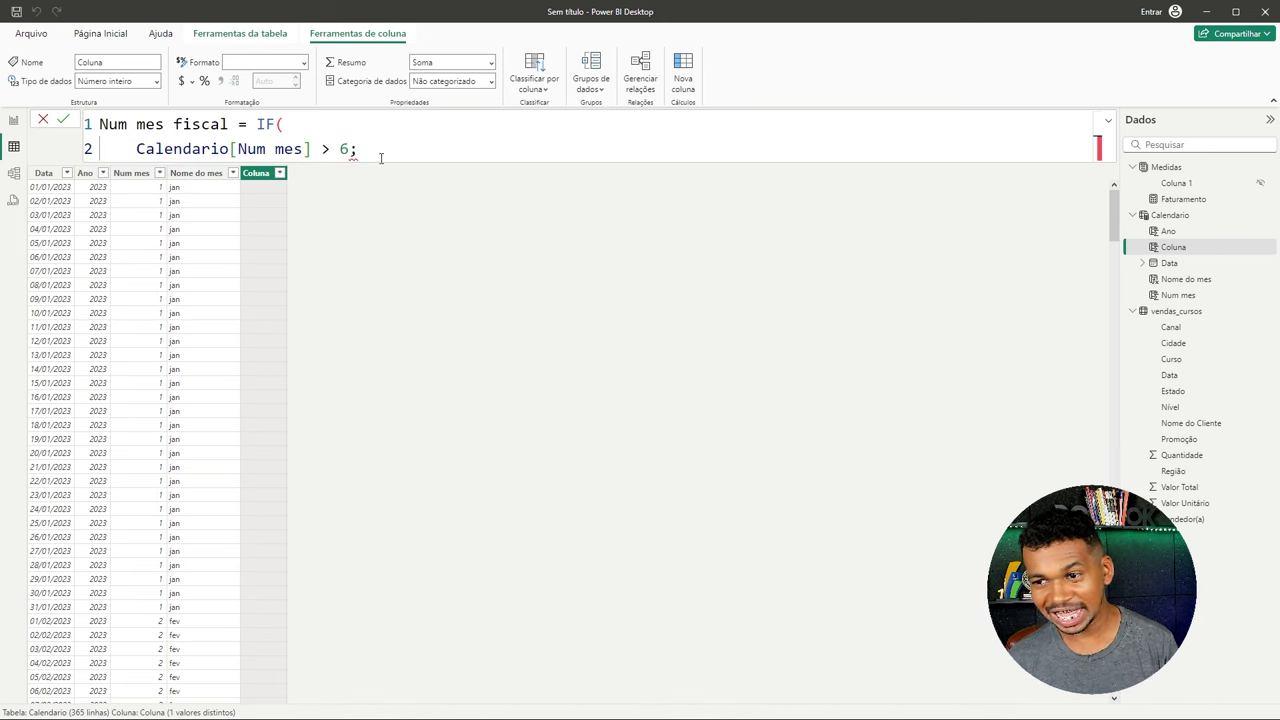
pyautogui.press('BackSpace')
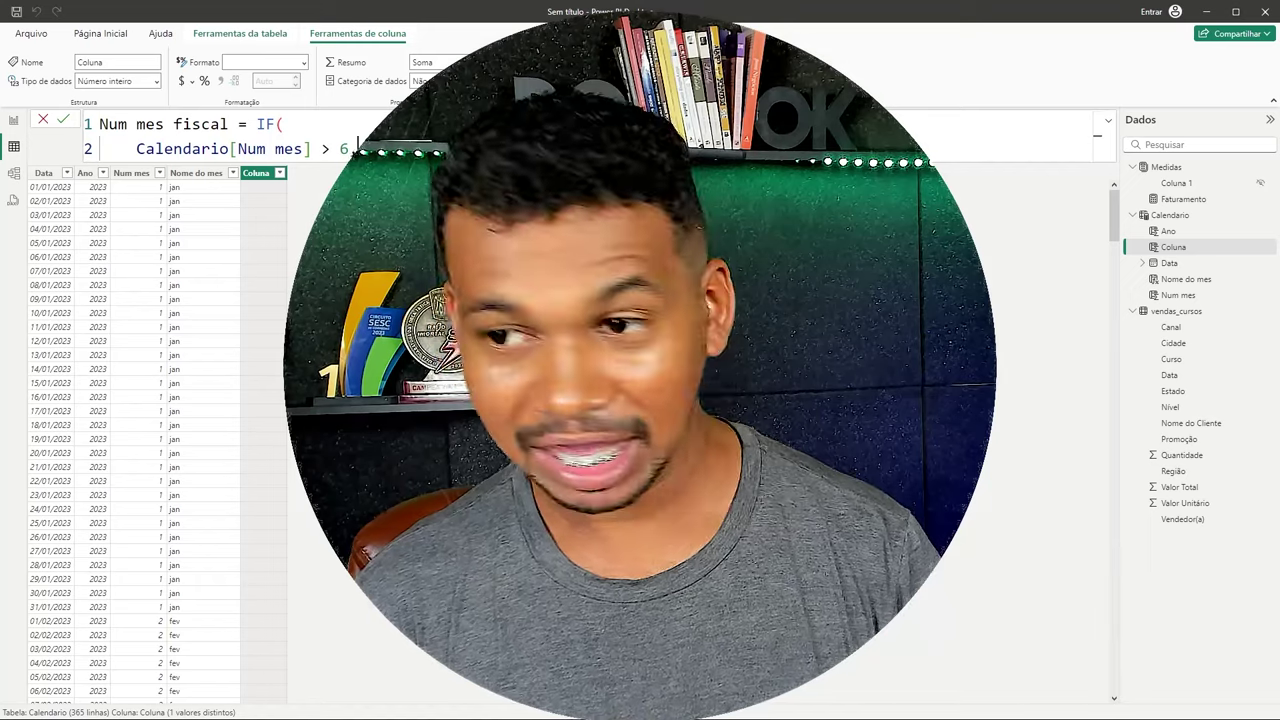
pyautogui.write(';')
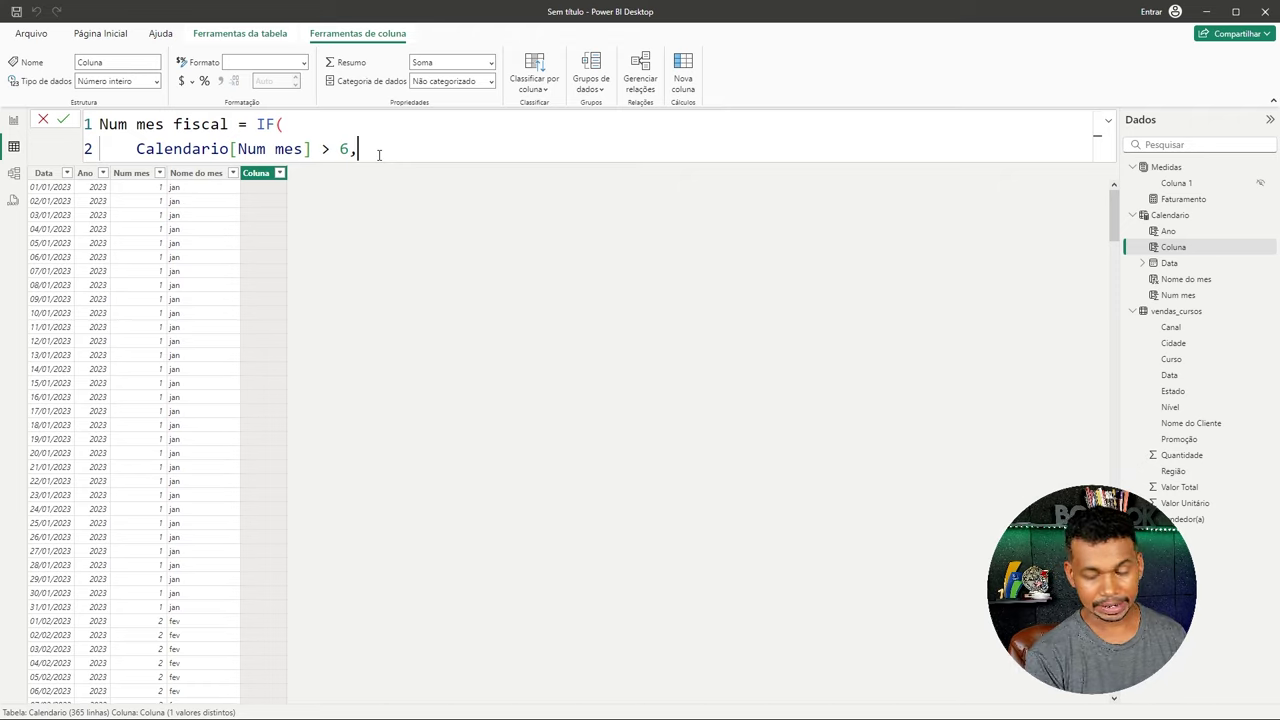
# Step: Add Calendario[Num mes] - 6 as the IF's true result on a third line
pyautogui.hotkey('shift', 'Return')
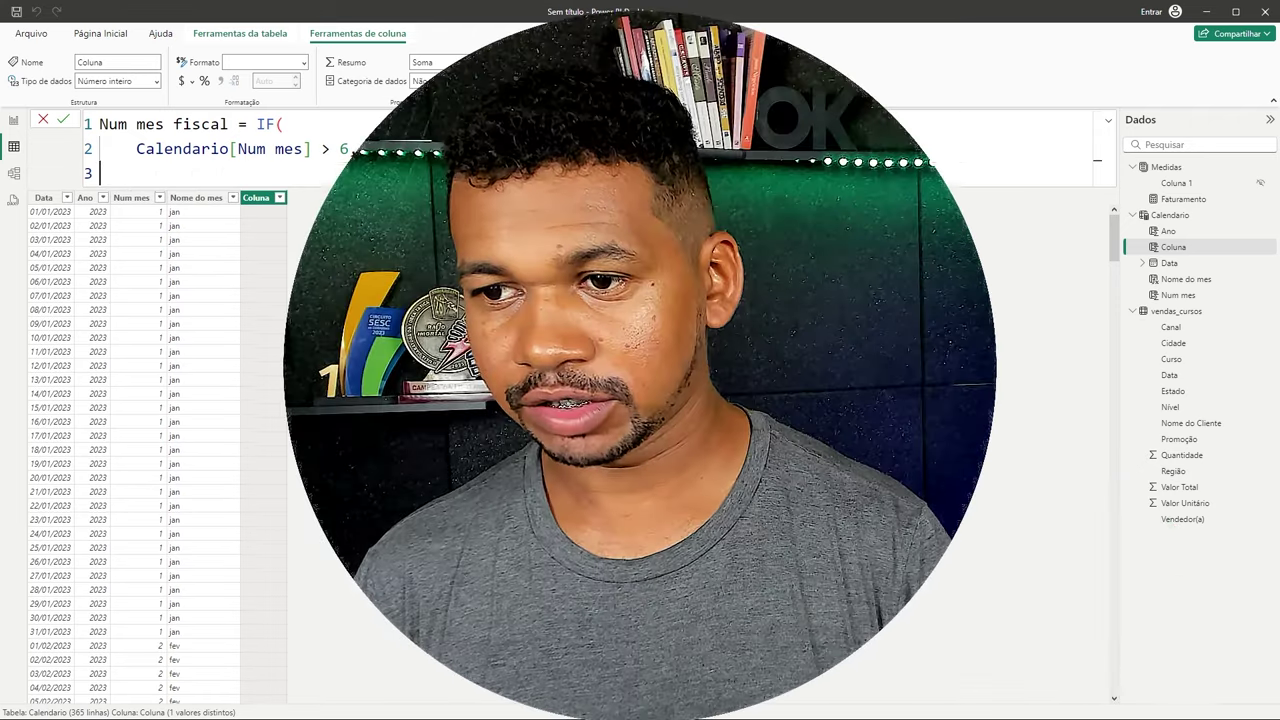
pyautogui.press('BackSpace')
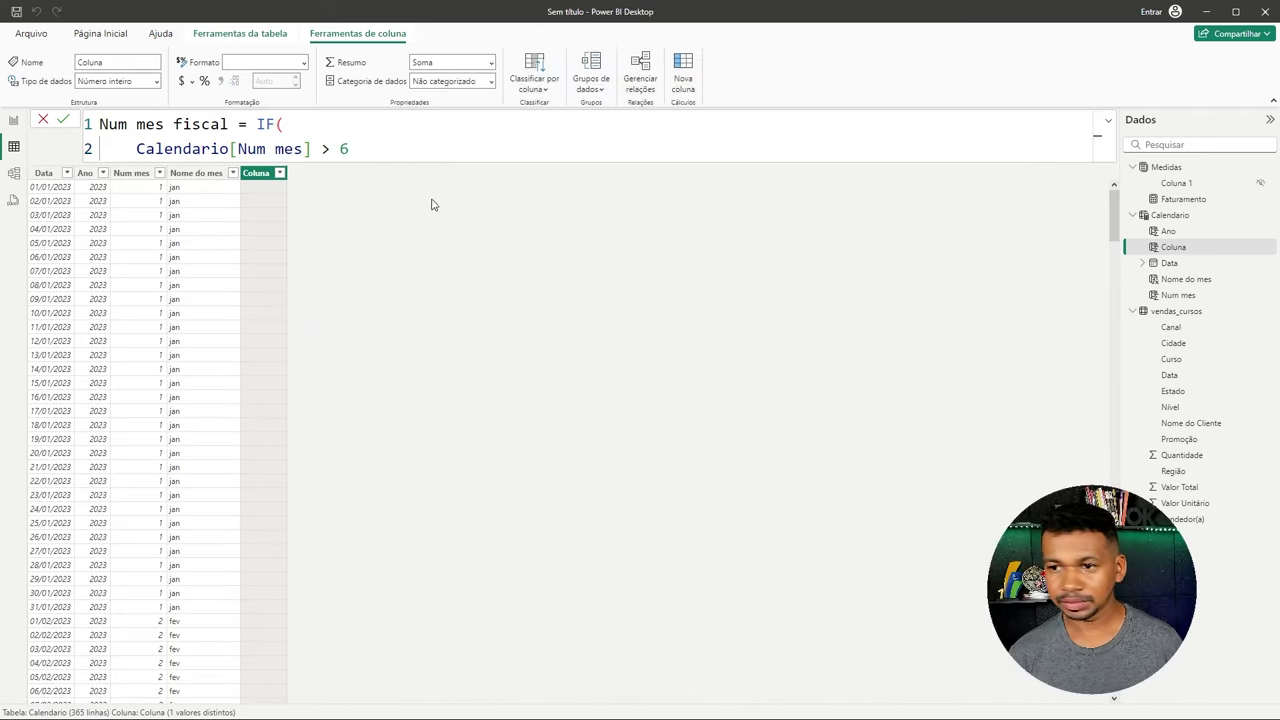
pyautogui.click(370, 152)
pyautogui.hotkey('shift', 'Return')
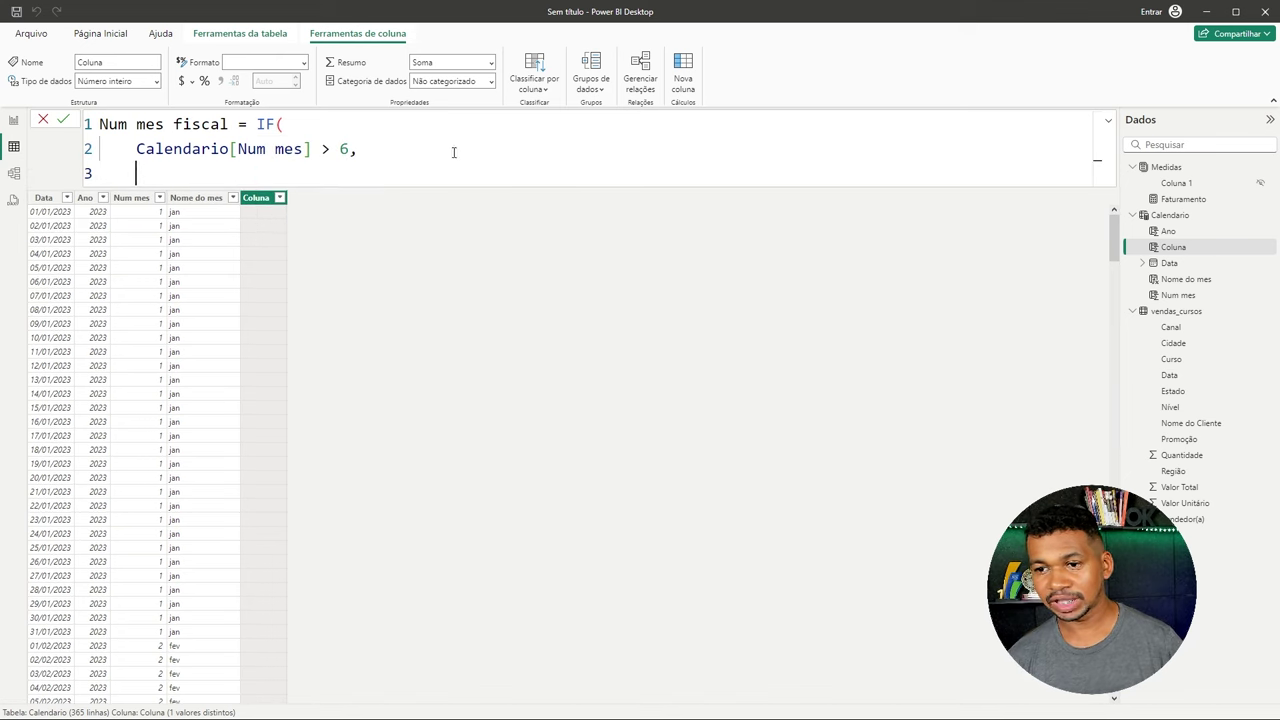
pyautogui.press('Escape')
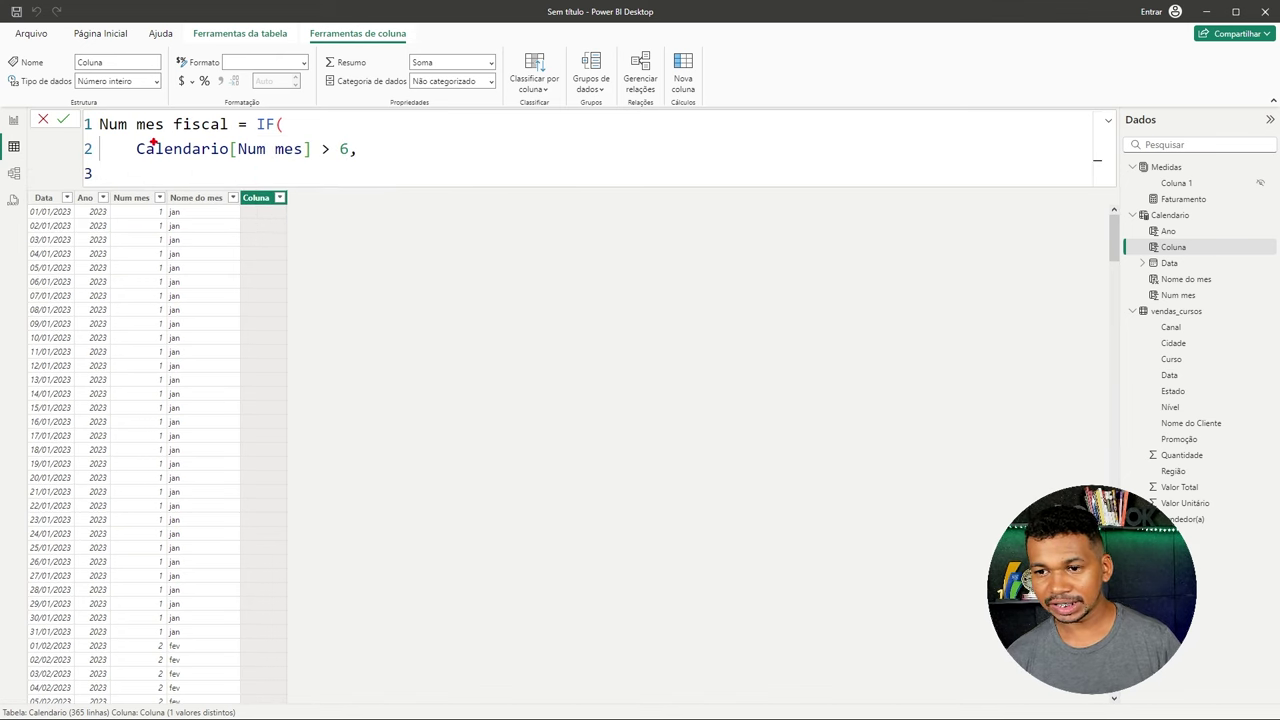
pyautogui.moveTo(125, 137); pyautogui.dragTo(355, 160)
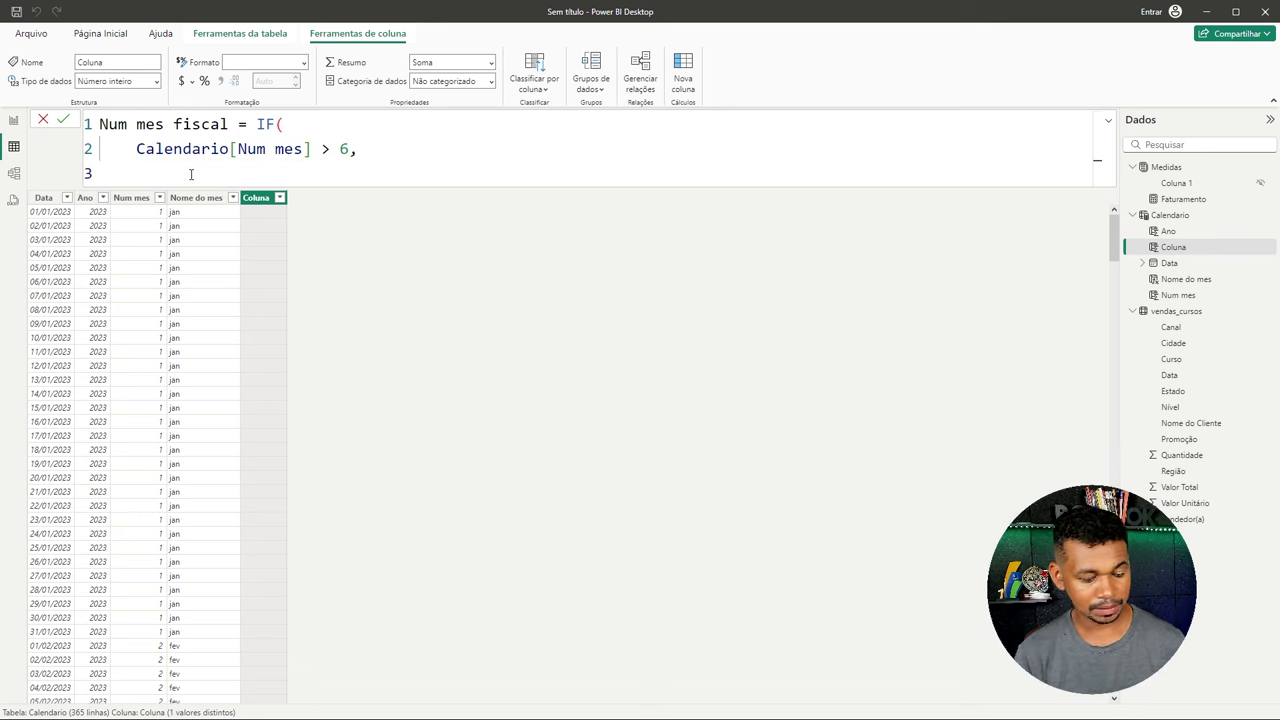
pyautogui.write('cal')
pyautogui.press('BackSpace')
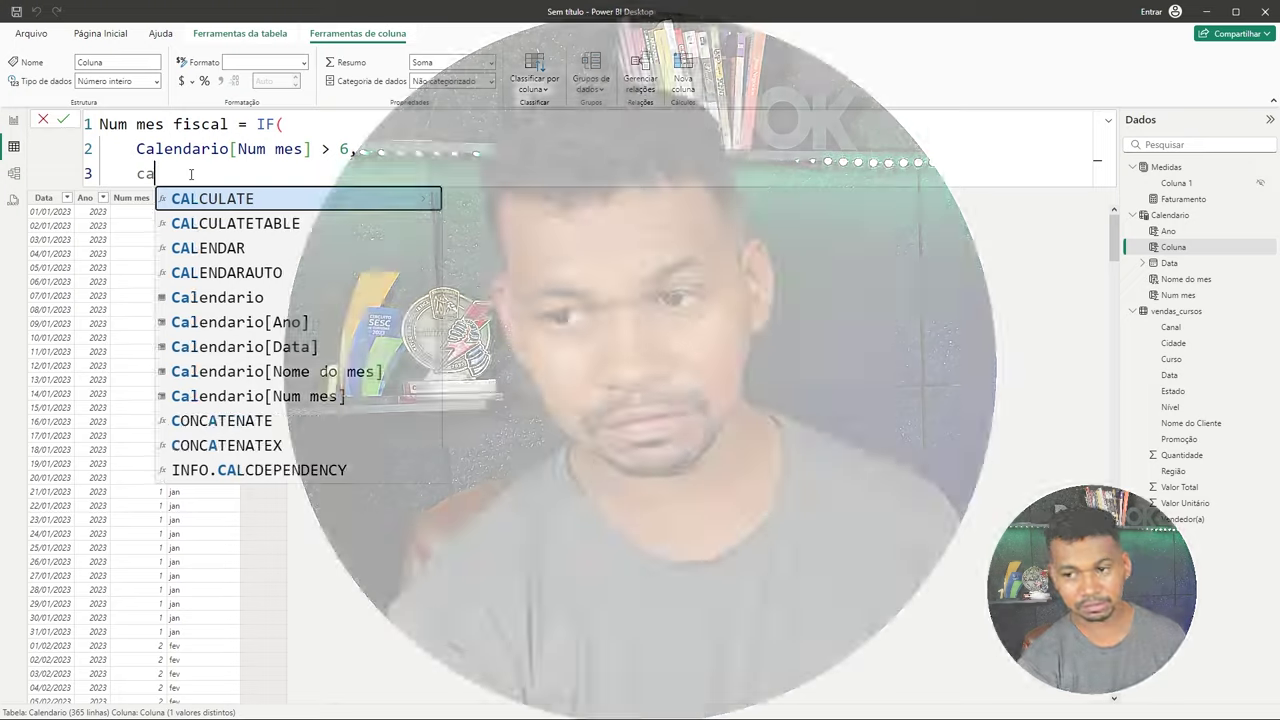
pyautogui.press('BackSpace')
pyautogui.press('BackSpace')
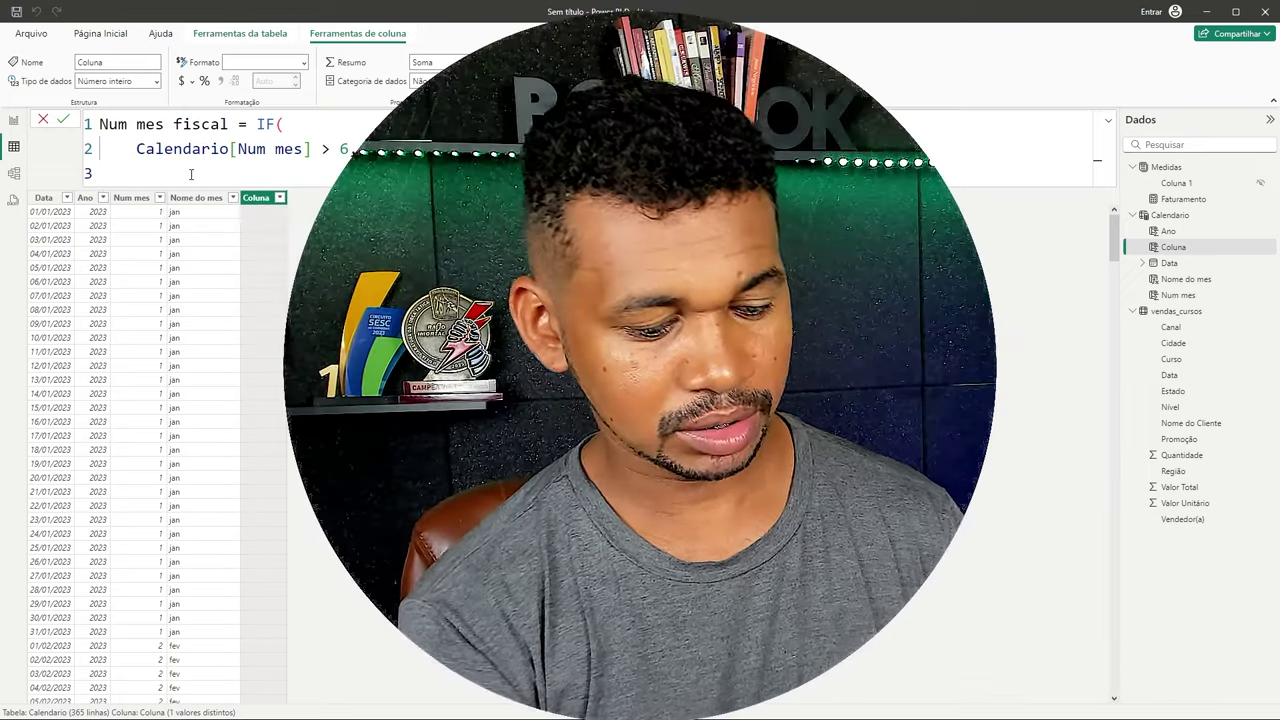
pyautogui.write('num')
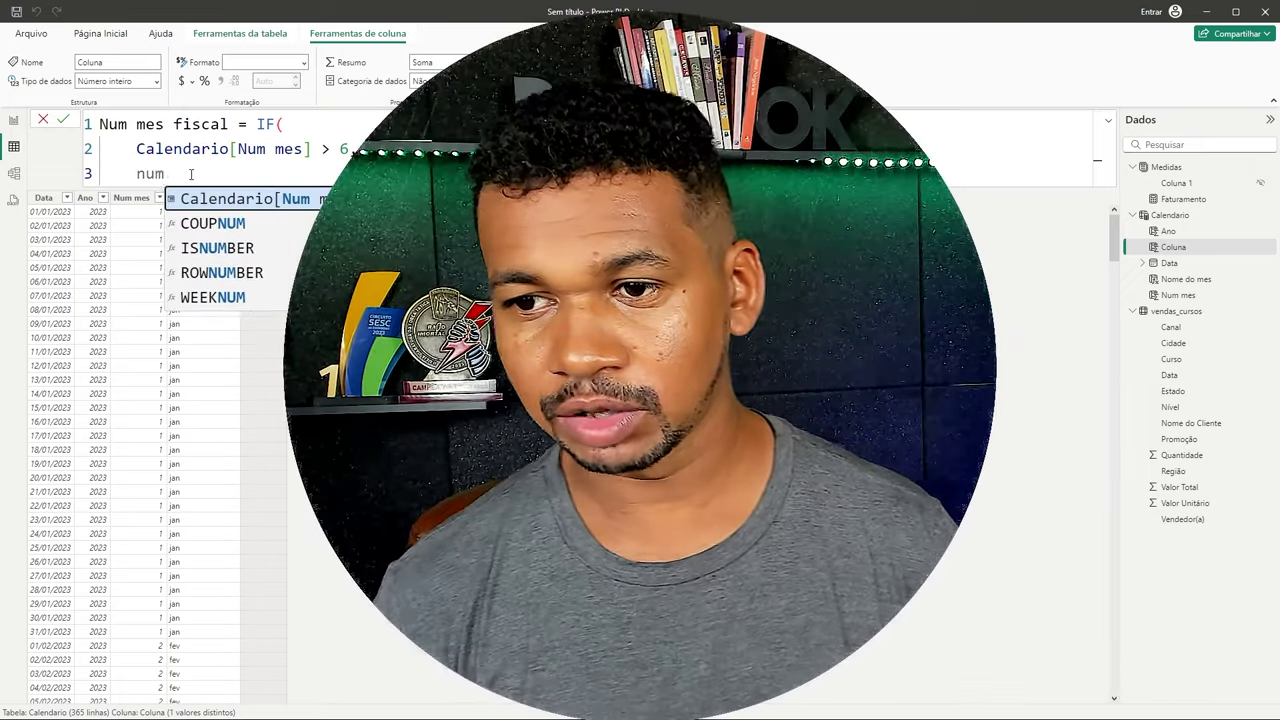
pyautogui.press('Tab')
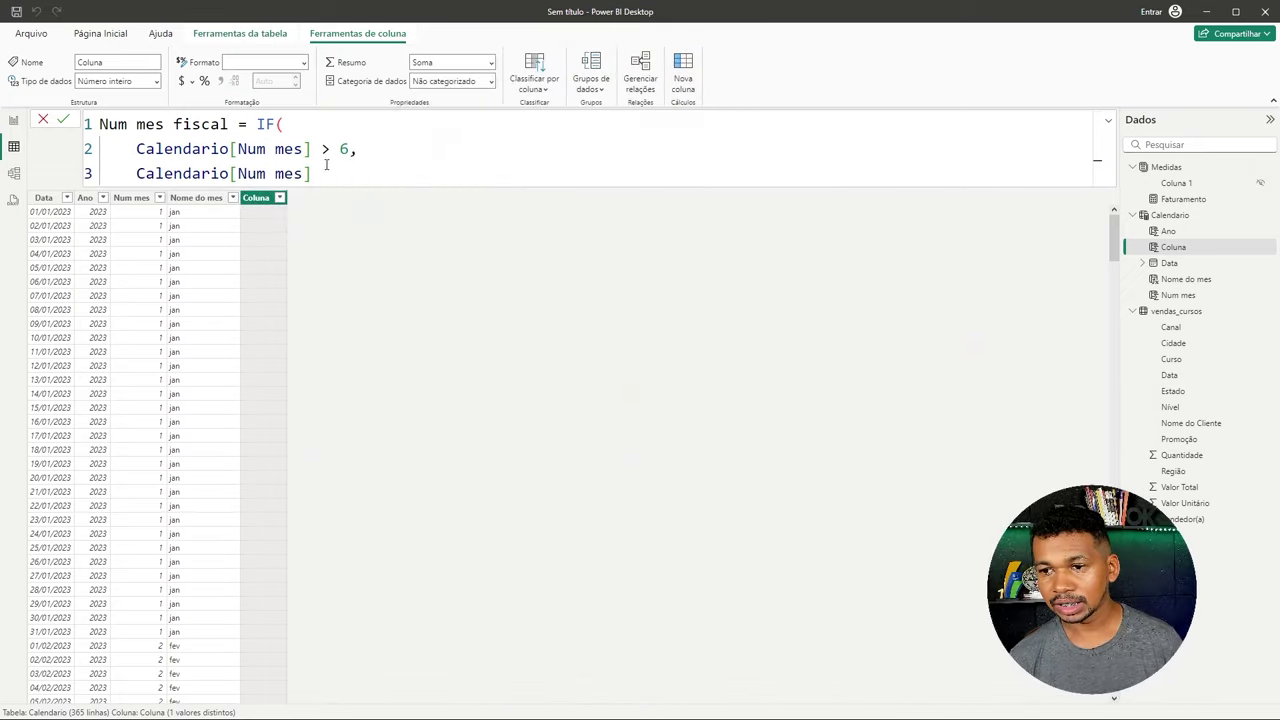
pyautogui.write(' -')
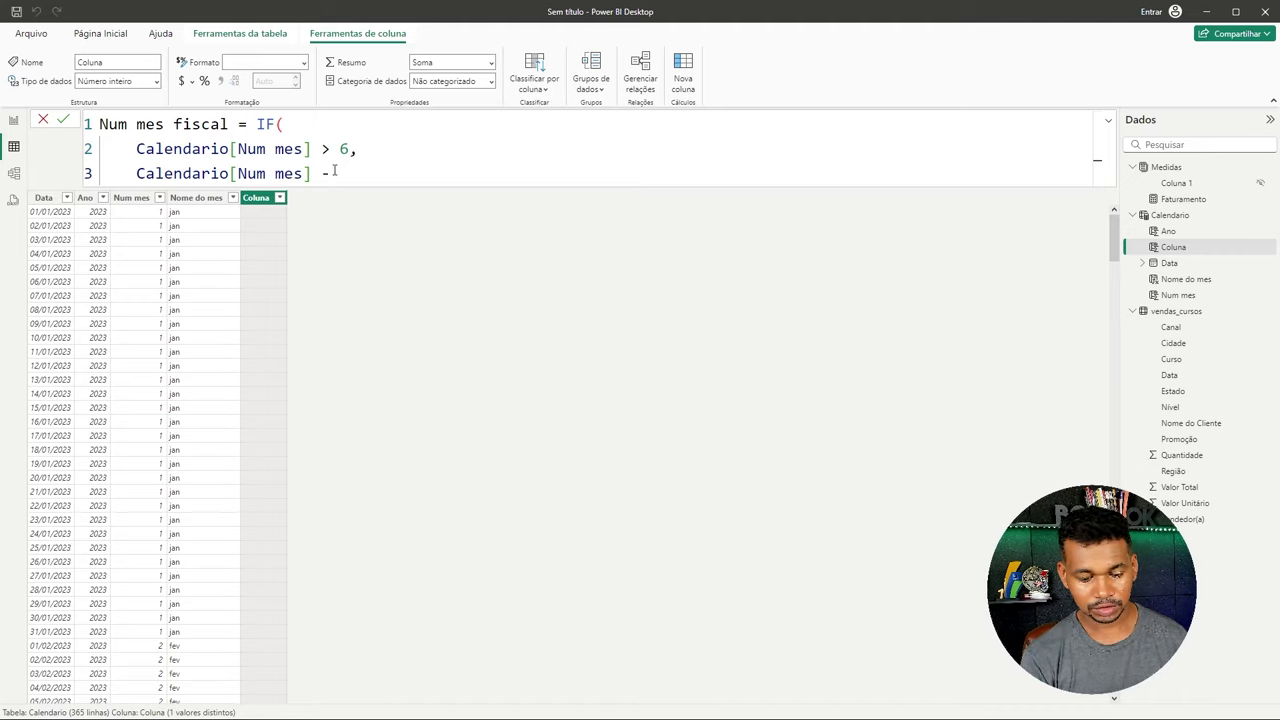
pyautogui.write('6')
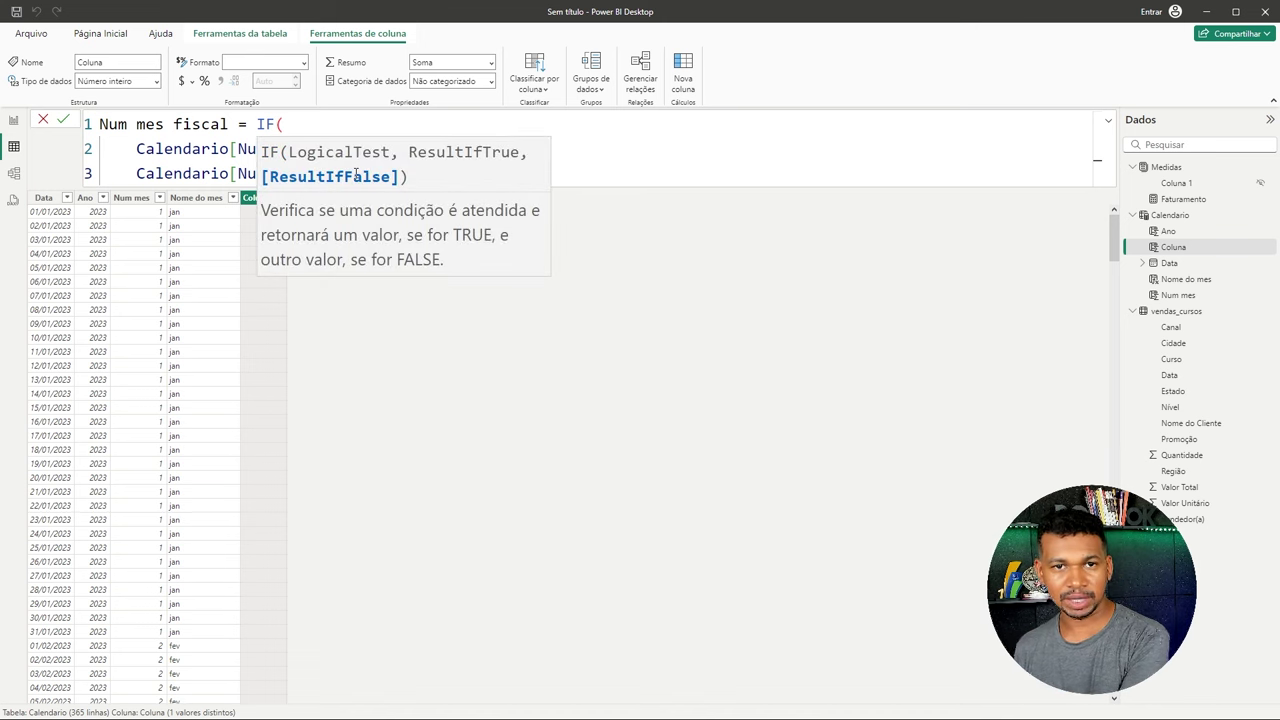
pyautogui.click(373, 185)
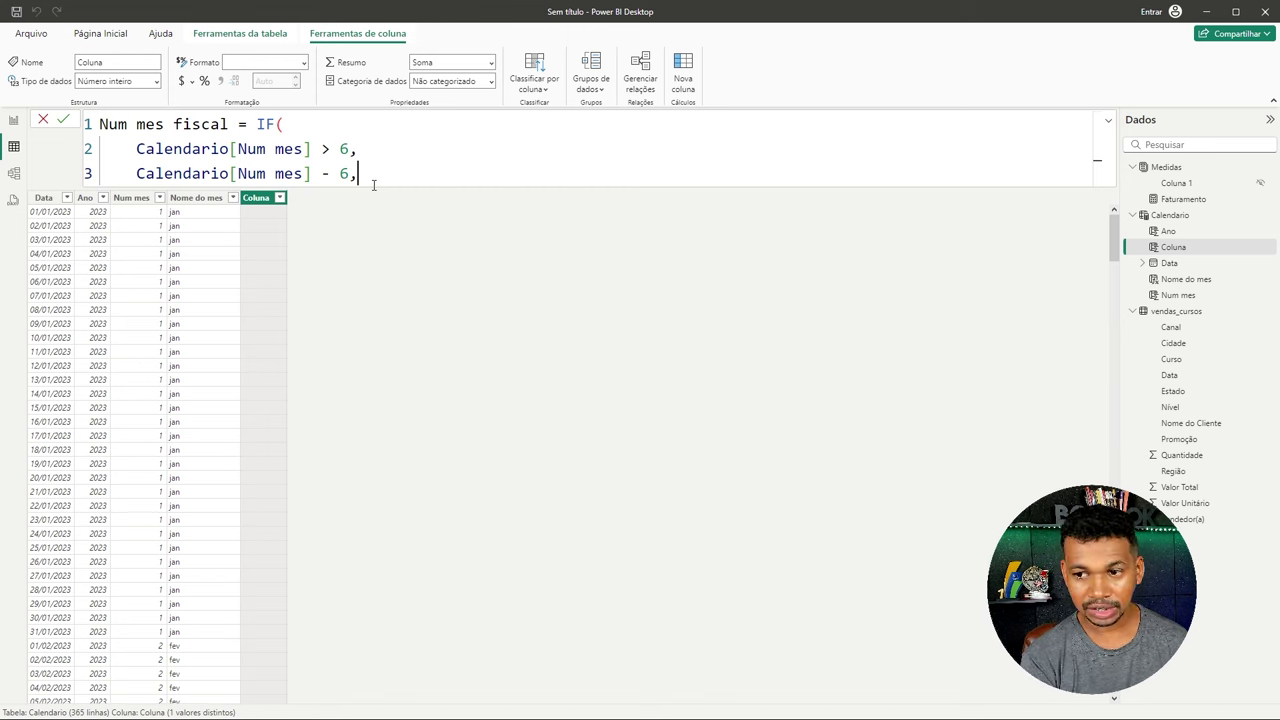
pyautogui.hotkey('shift', 'Return')
# Step: Add Calendario[Num mes] + 6 as the false result, close the IF and commit the column
pyautogui.write('num')
pyautogui.press('Tab')
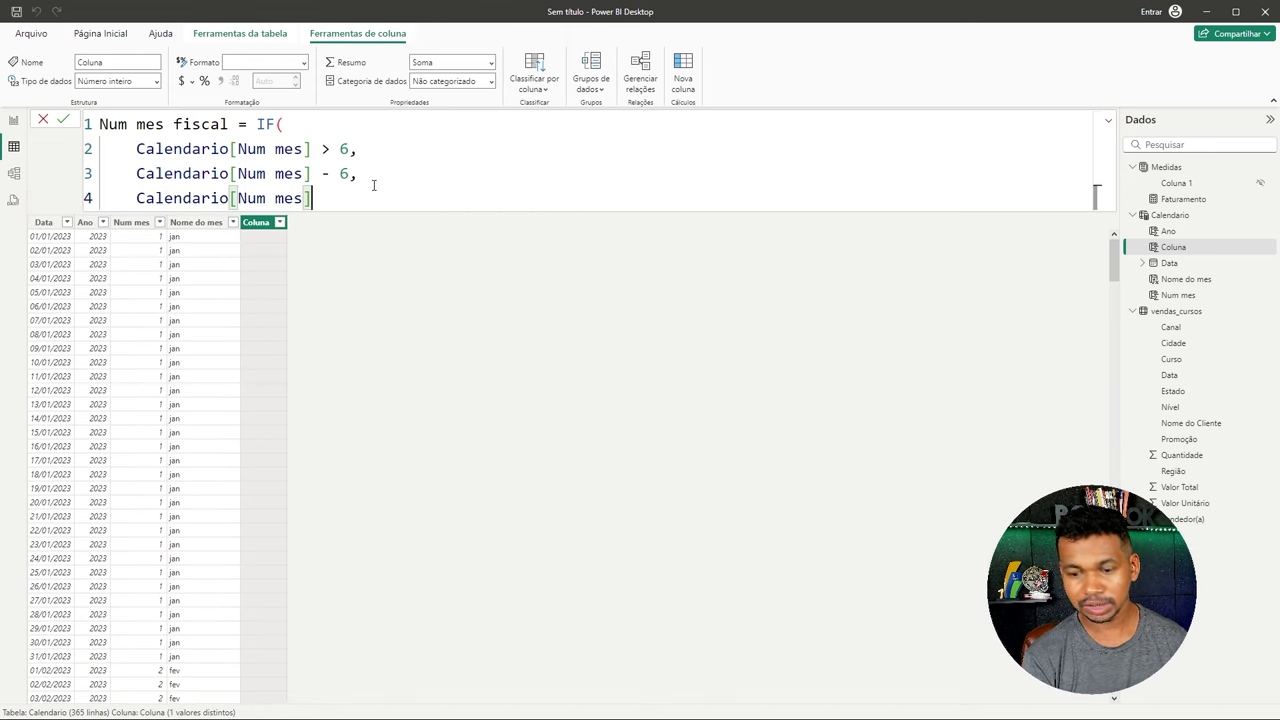
pyautogui.write(' + 6')
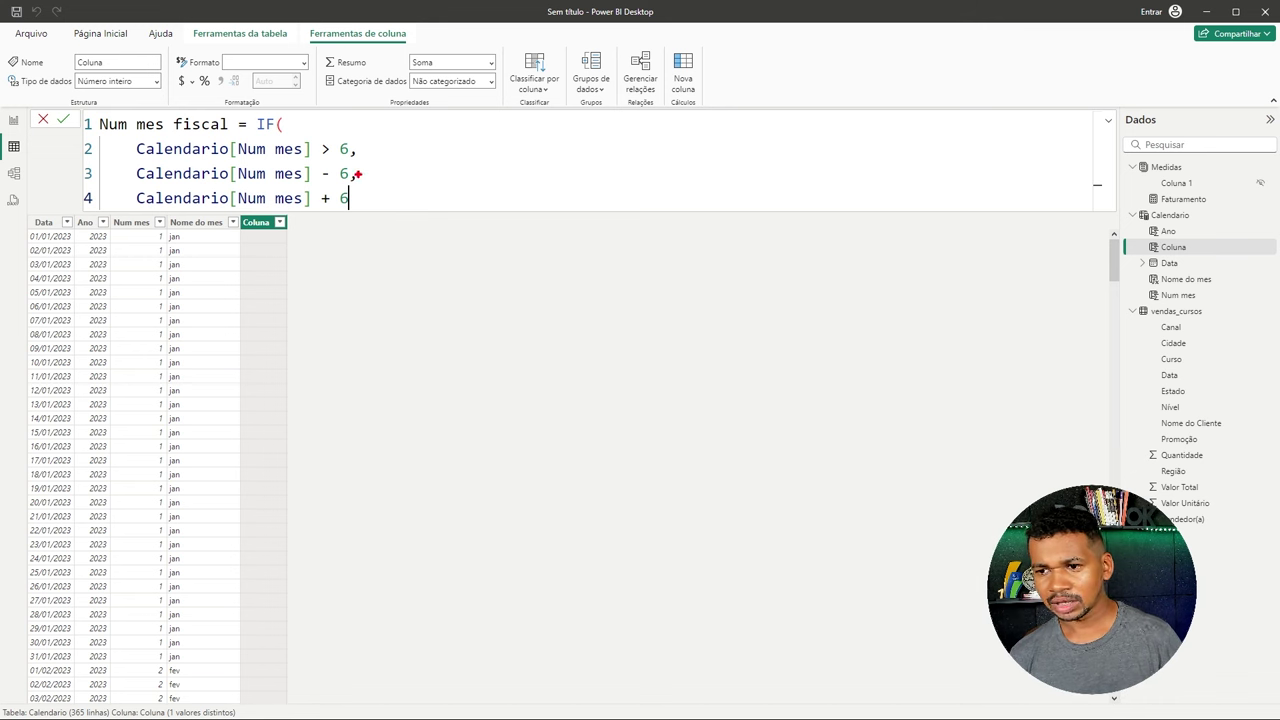
pyautogui.moveTo(127, 136); pyautogui.dragTo(349, 162)
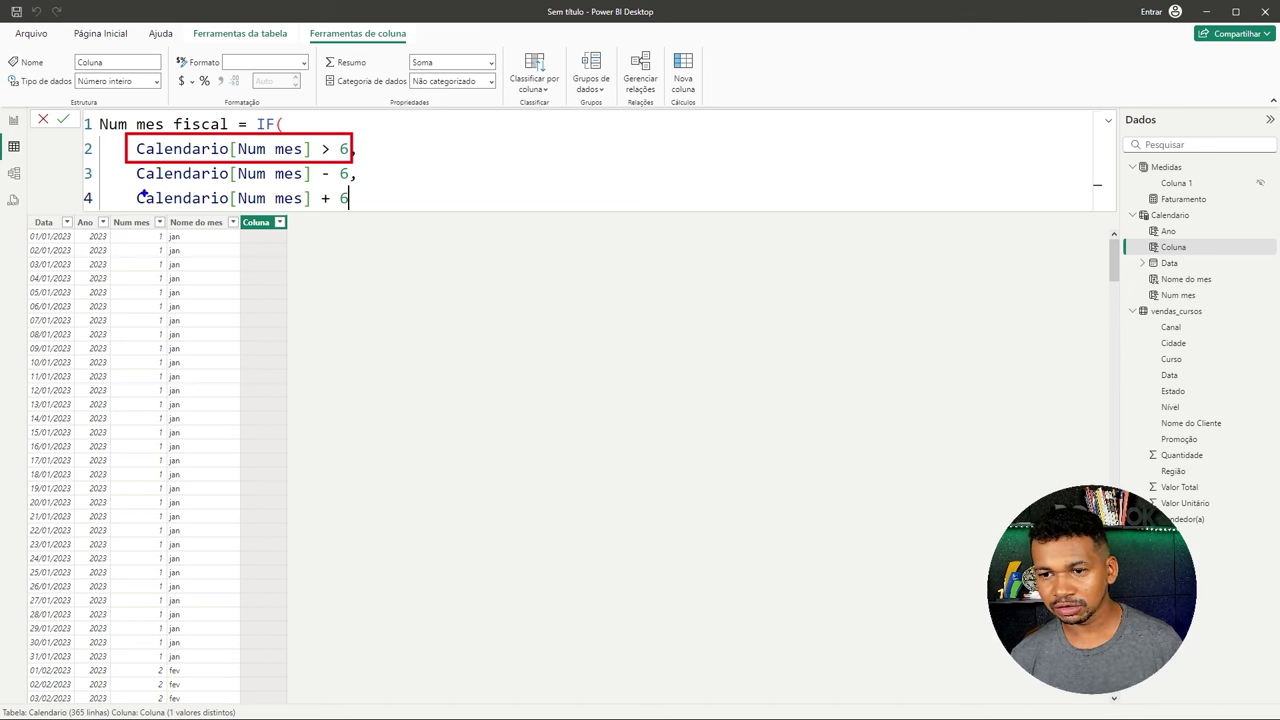
pyautogui.moveTo(124, 183); pyautogui.dragTo(355, 209)
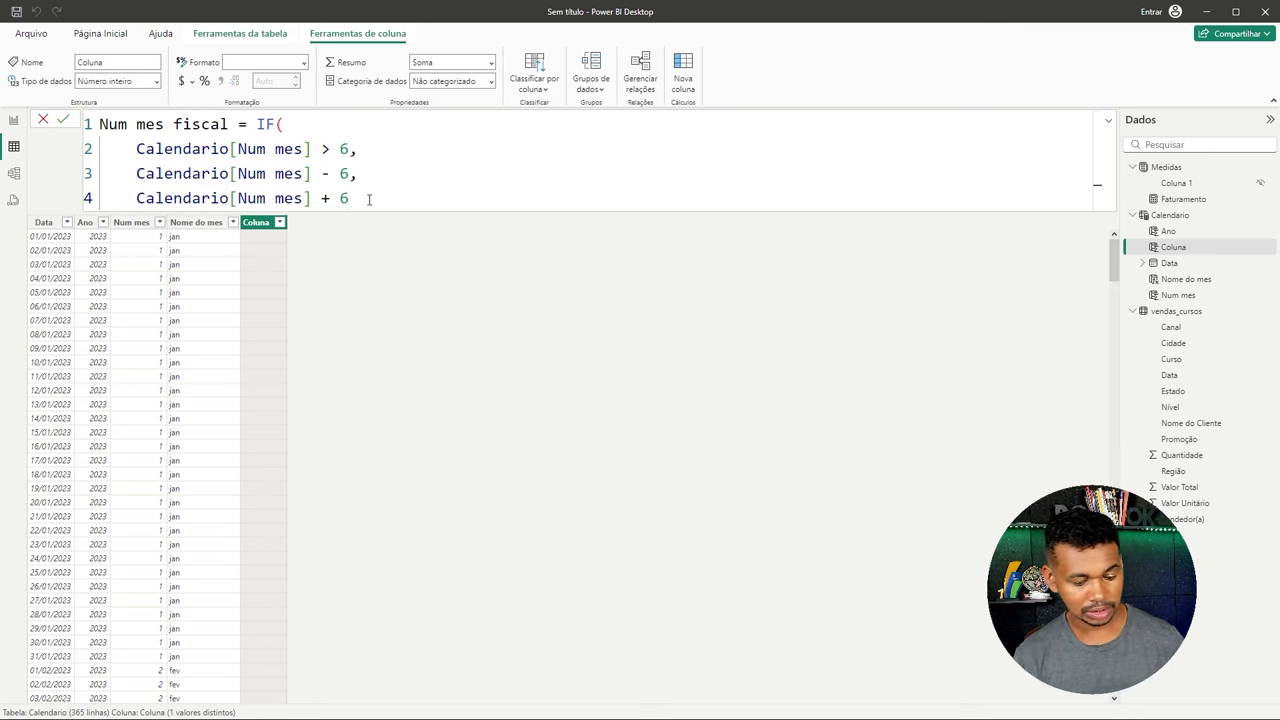
pyautogui.press('Return')
pyautogui.write(')')
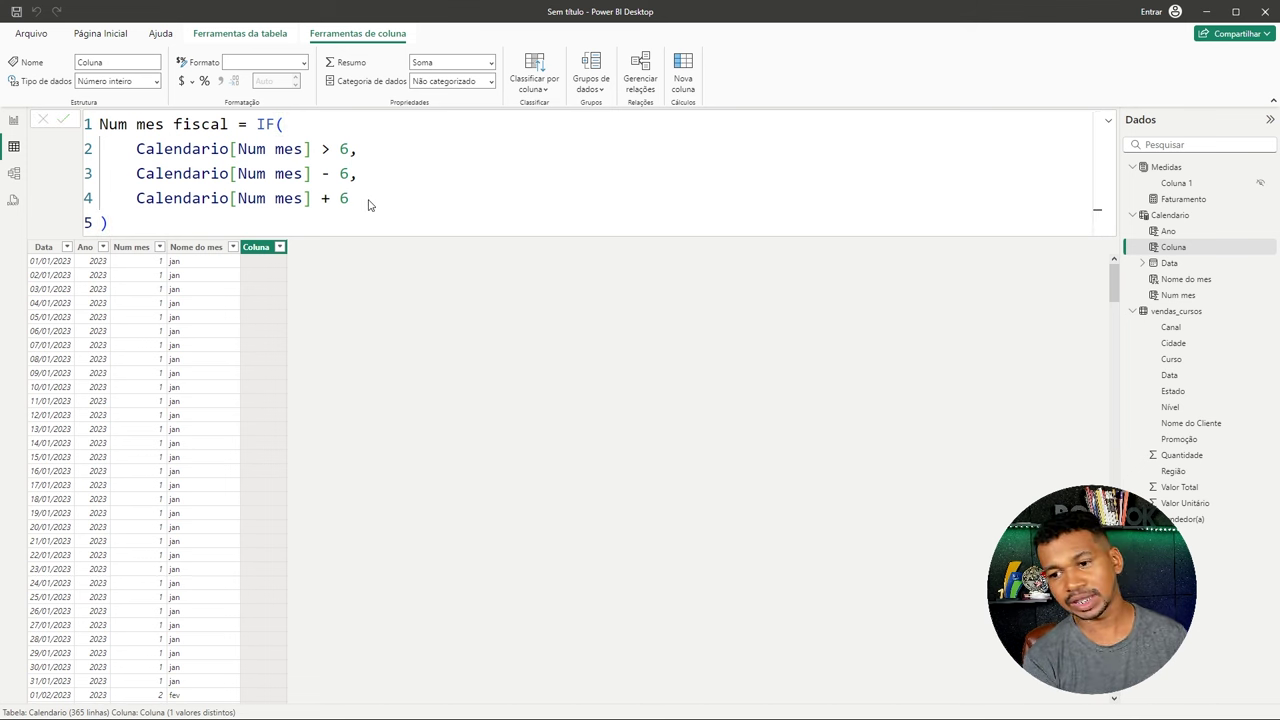
pyautogui.press('Return')
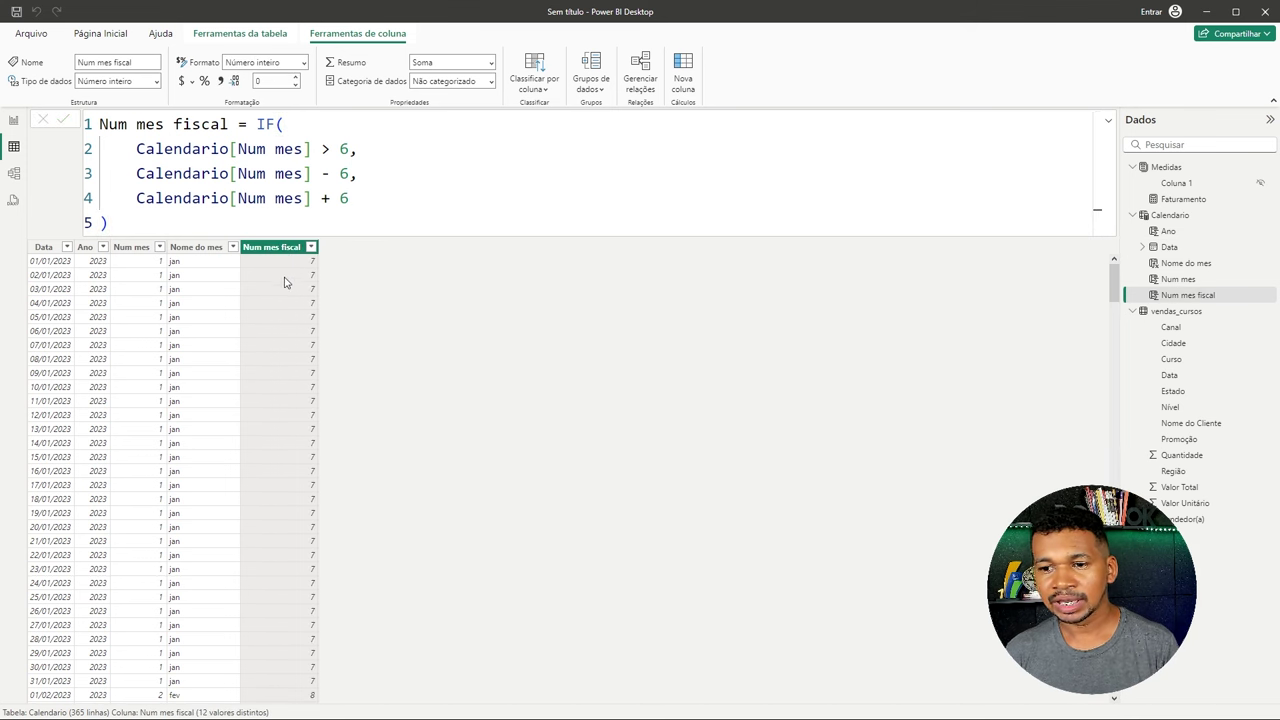
# Step: Copy the Nome do mes FORMAT(Calendario[Data],"mmm") formula into a new column named Nome do mes Fiscal
pyautogui.click(200, 247)
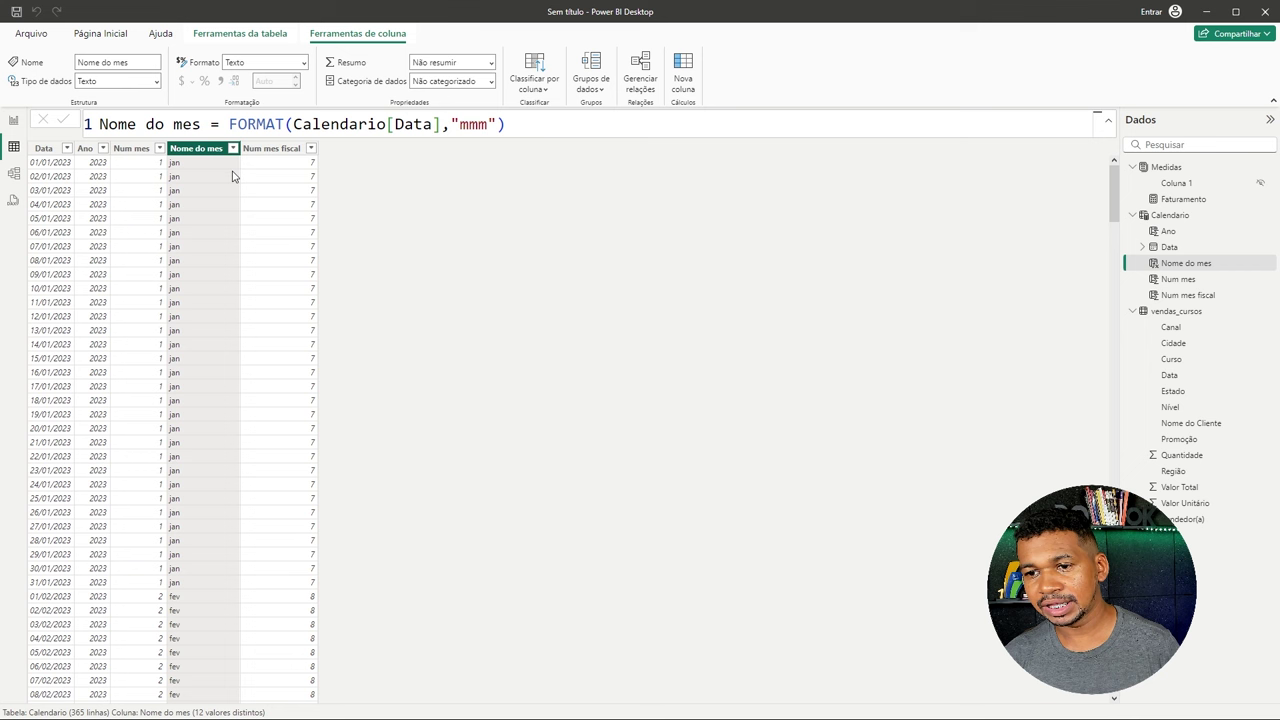
pyautogui.click(512, 124)
pyautogui.moveTo(500, 124); pyautogui.dragTo(98, 124)
pyautogui.hotkey('ctrl', 'c')
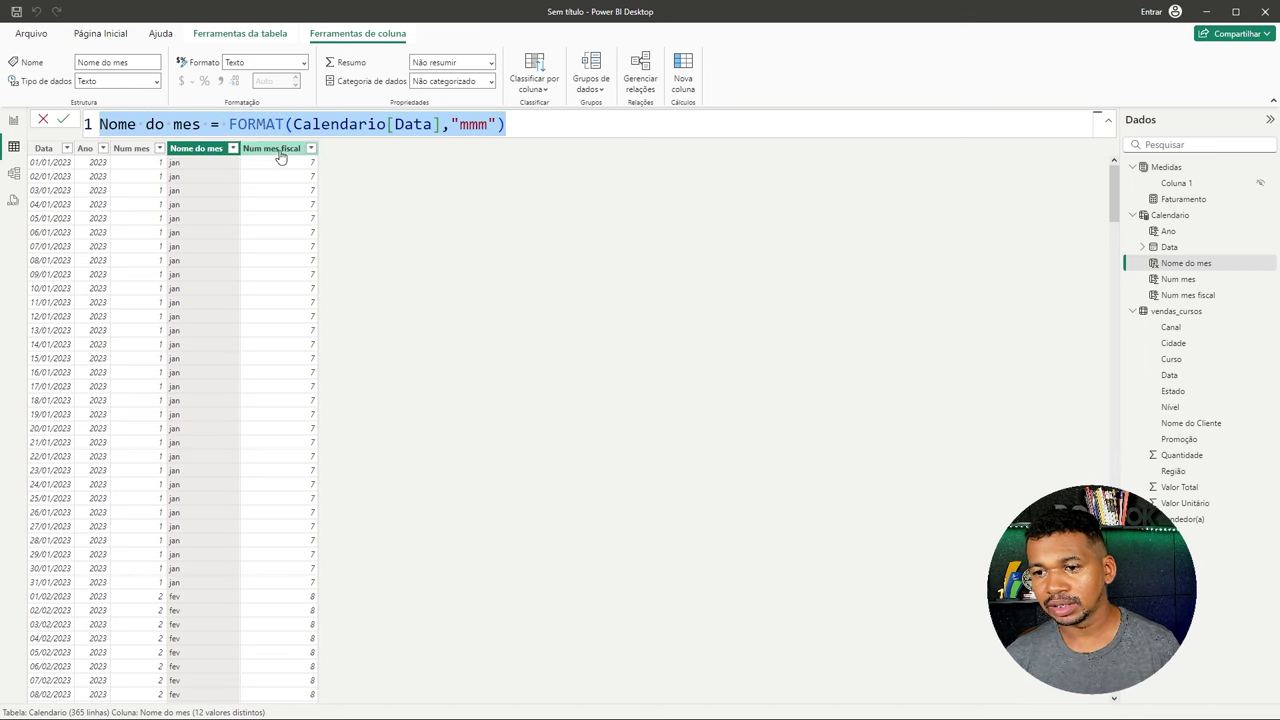
pyautogui.click(277, 150)
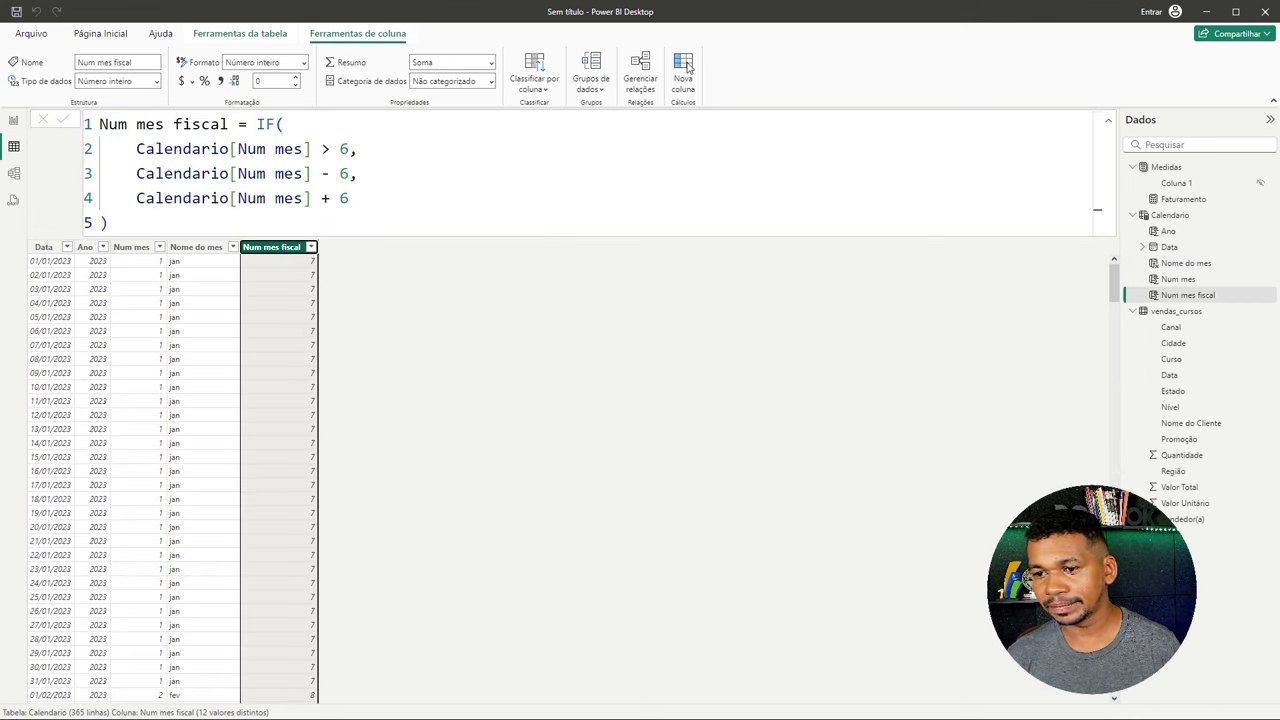
pyautogui.click(688, 66)
pyautogui.hotkey('ctrl', 'v')
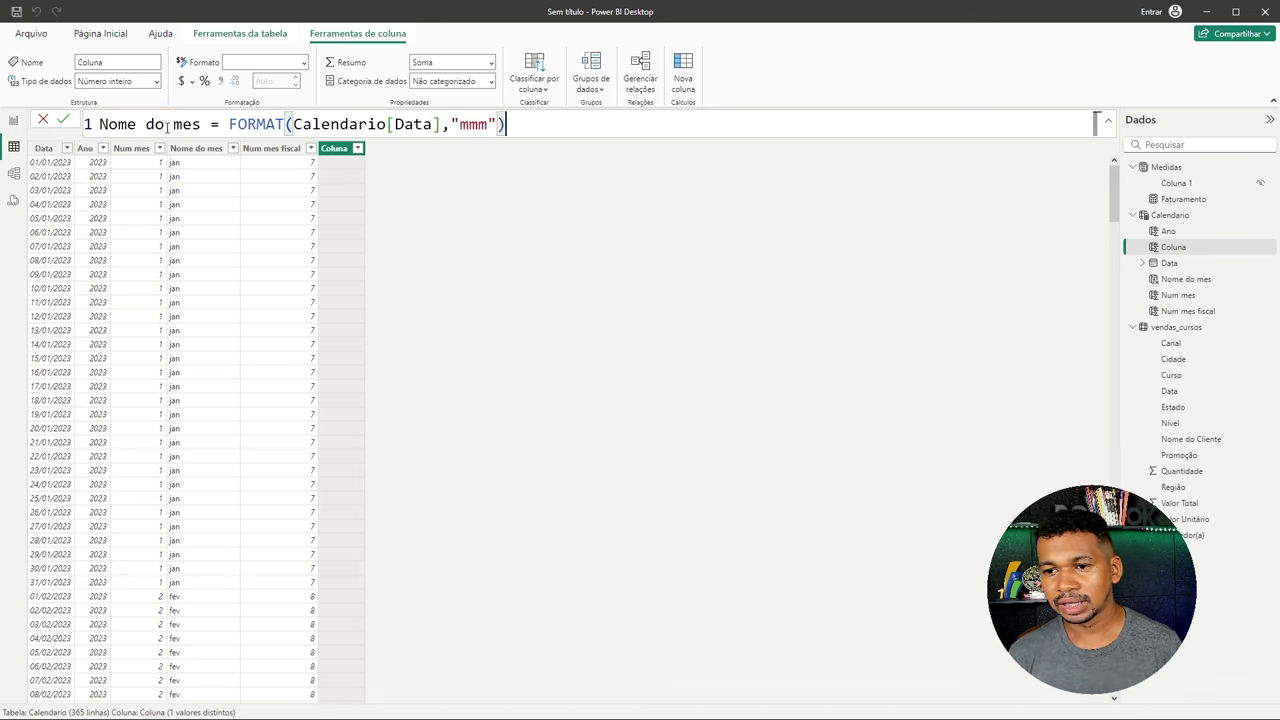
pyautogui.click(200, 124)
pyautogui.write('1')
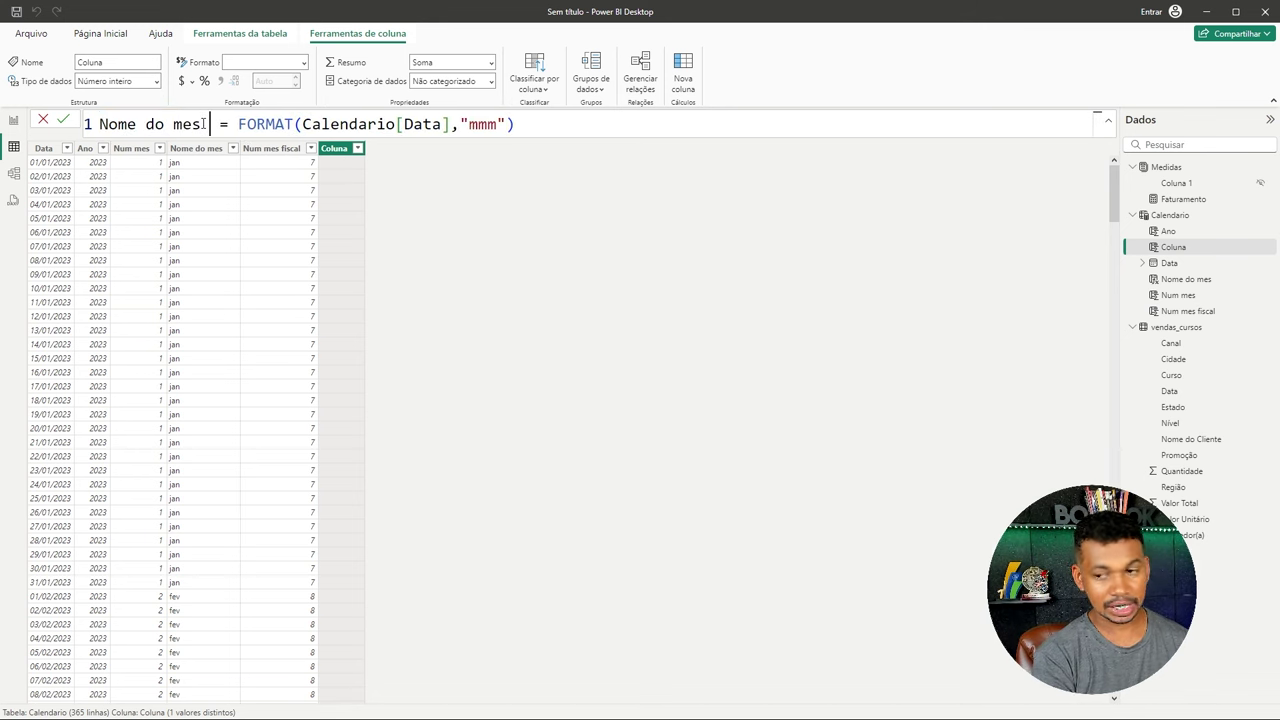
pyautogui.write('Fiscal')
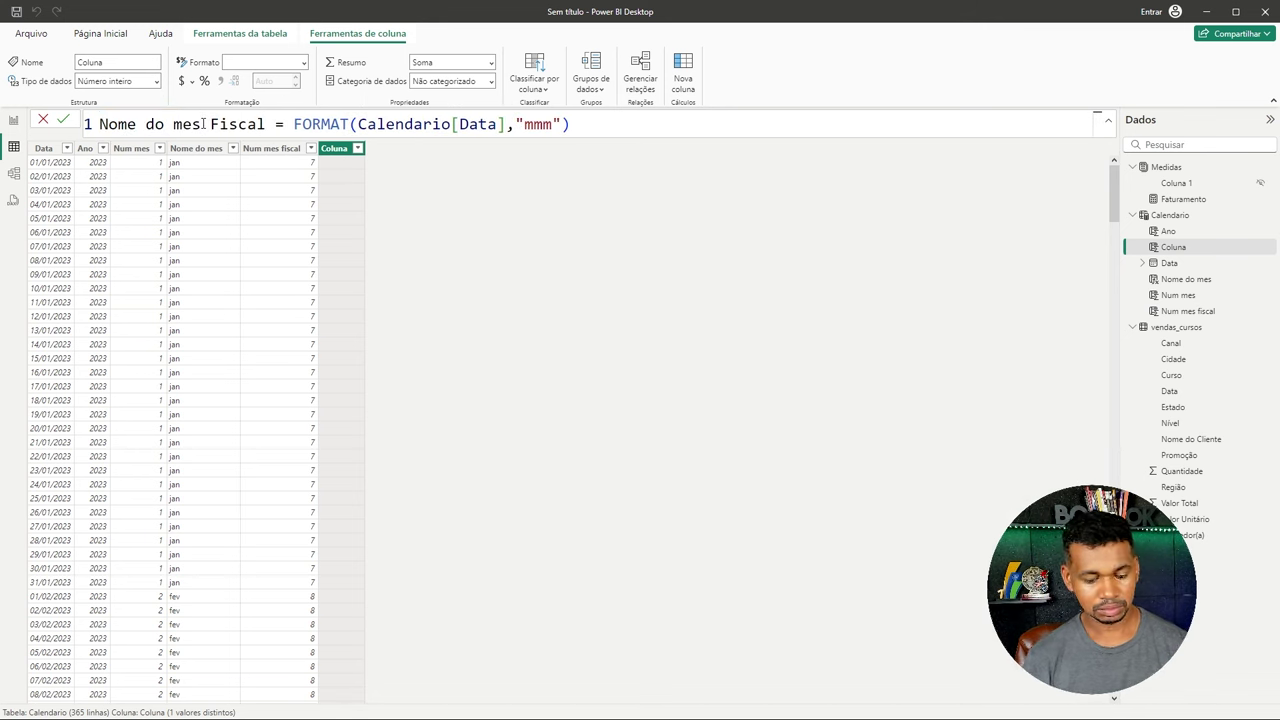
pyautogui.press('Return')
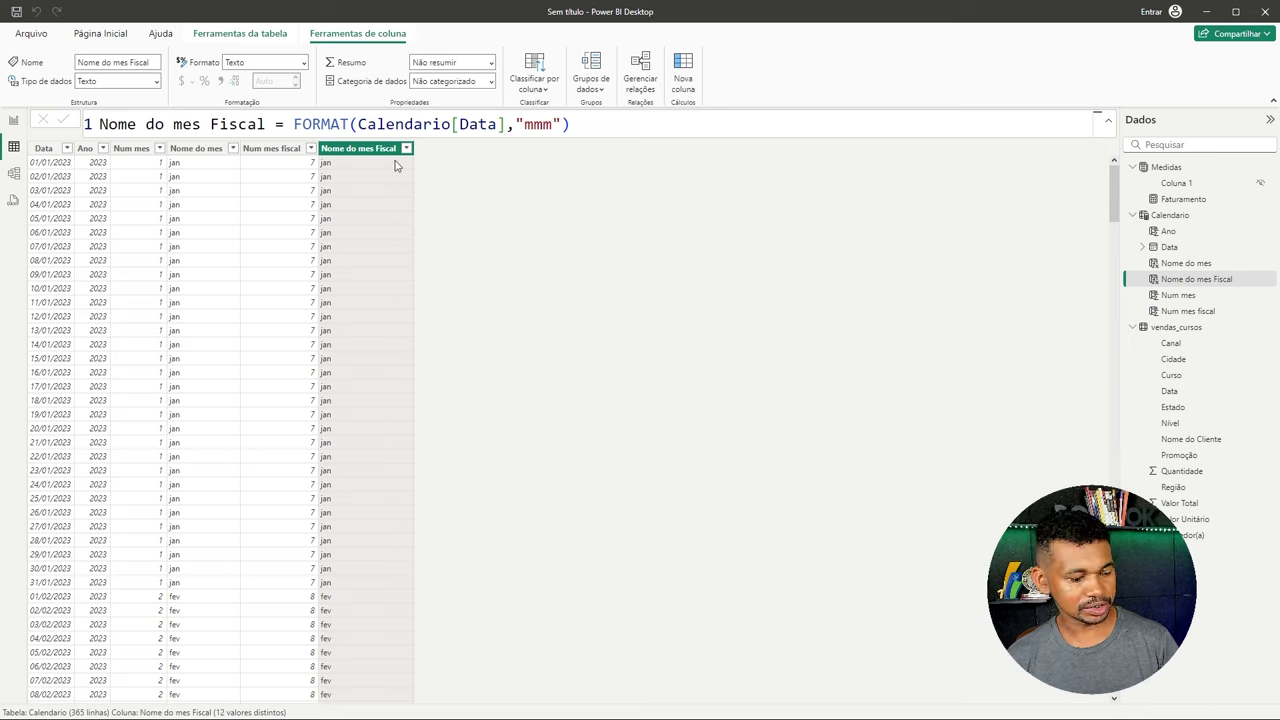
pyautogui.moveTo(380, 141); pyautogui.dragTo(209, 148)
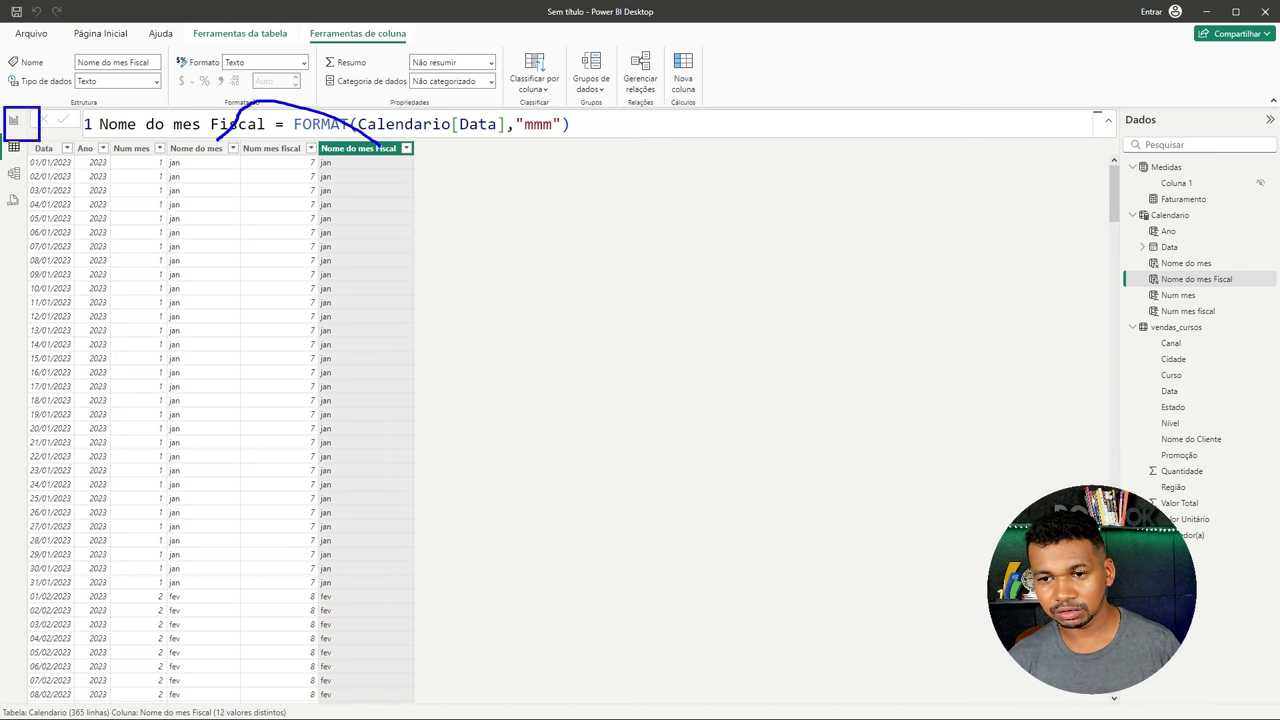
# Step: Duplicate the revenue table visual and place the copy to the right of the original
pyautogui.click(14, 121)
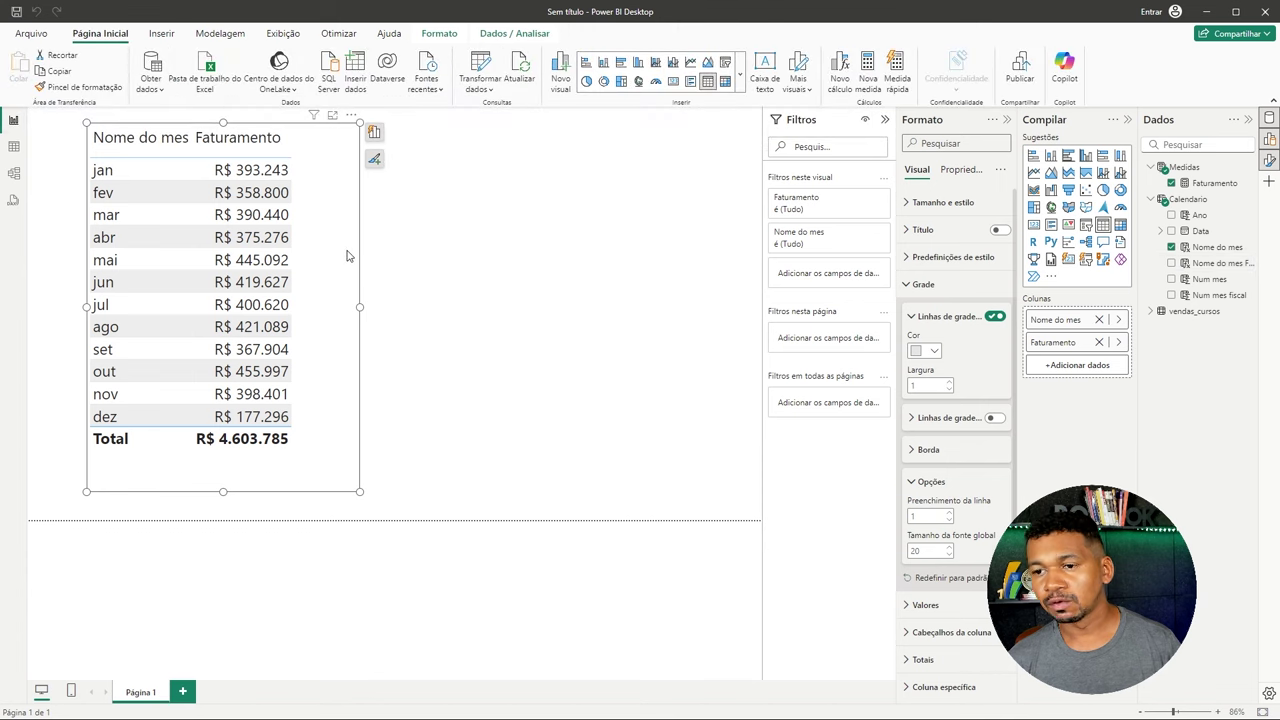
pyautogui.click(424, 252)
pyautogui.hotkey('ctrl', 'v')
pyautogui.moveTo(354, 240)
pyautogui.mouseDown()
pyautogui.moveTo(520, 250)
pyautogui.moveTo(683, 225)
pyautogui.mouseUp()
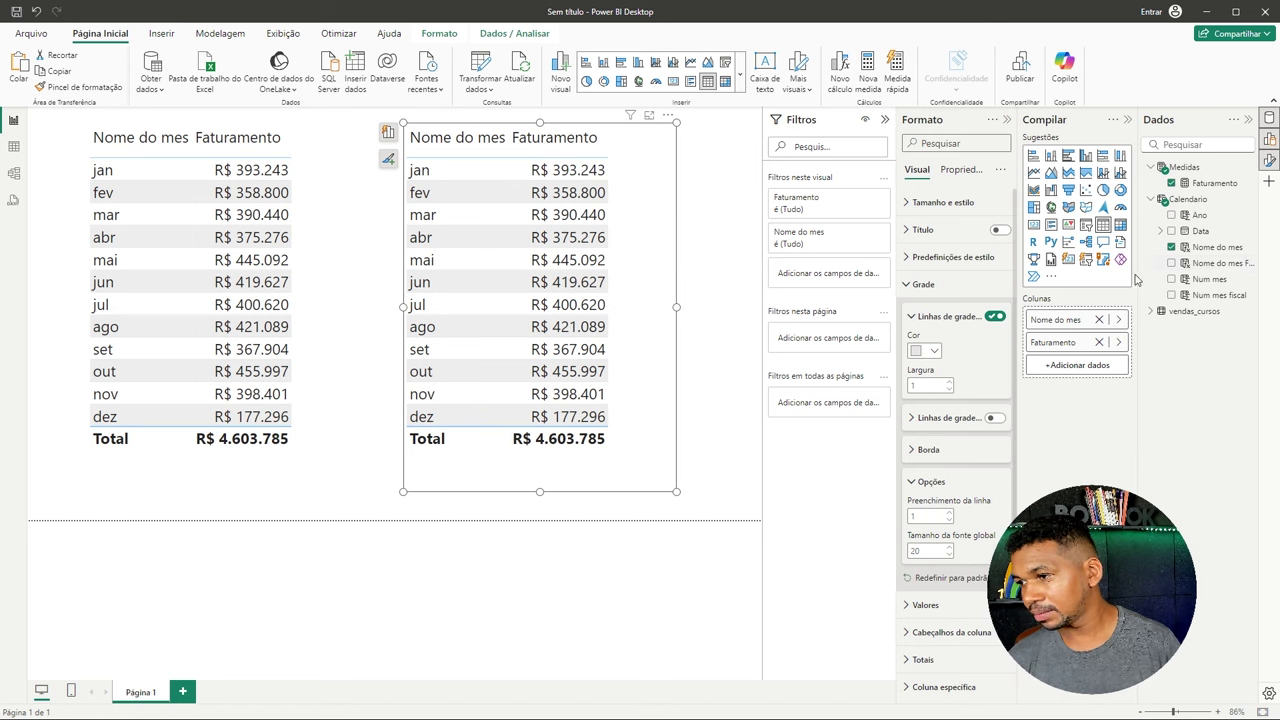
# Step: In the copy, replace Nome do mes with Nome do mes Fiscal, listed alphabetically abr to set
pyautogui.moveTo(1136, 285); pyautogui.dragTo(1060, 290)
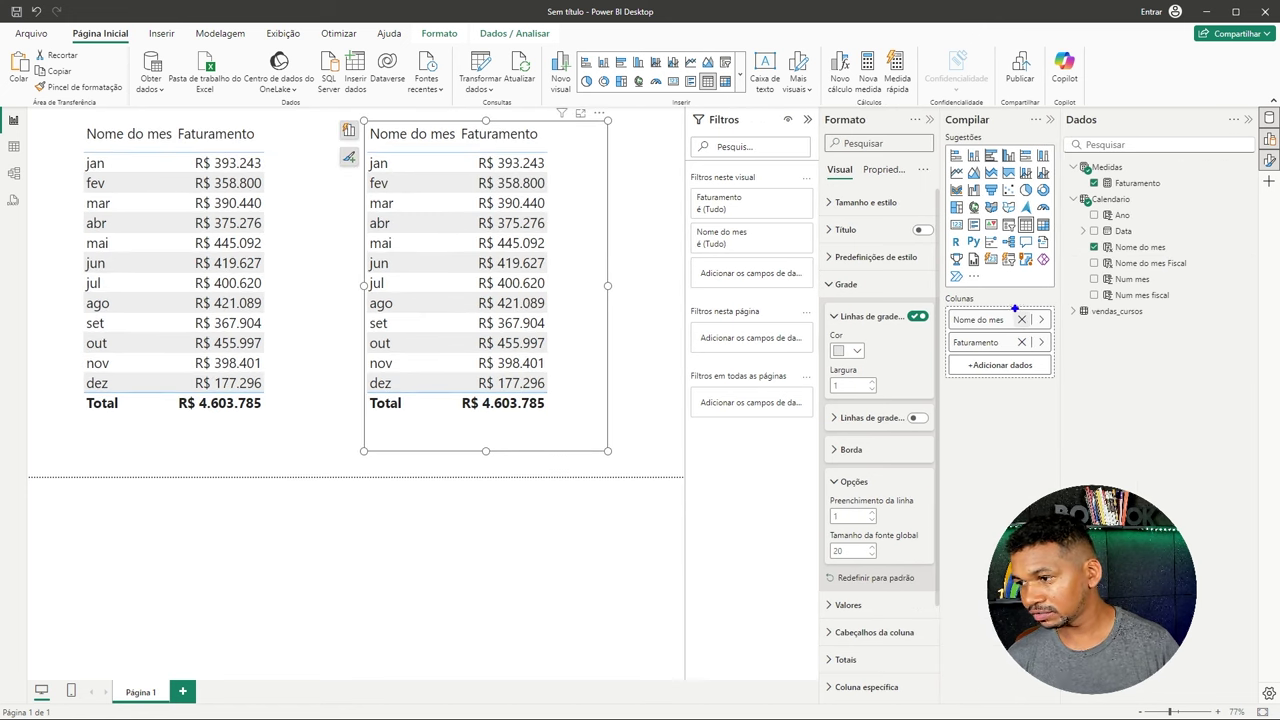
pyautogui.moveTo(1028, 309); pyautogui.dragTo(1012, 327)
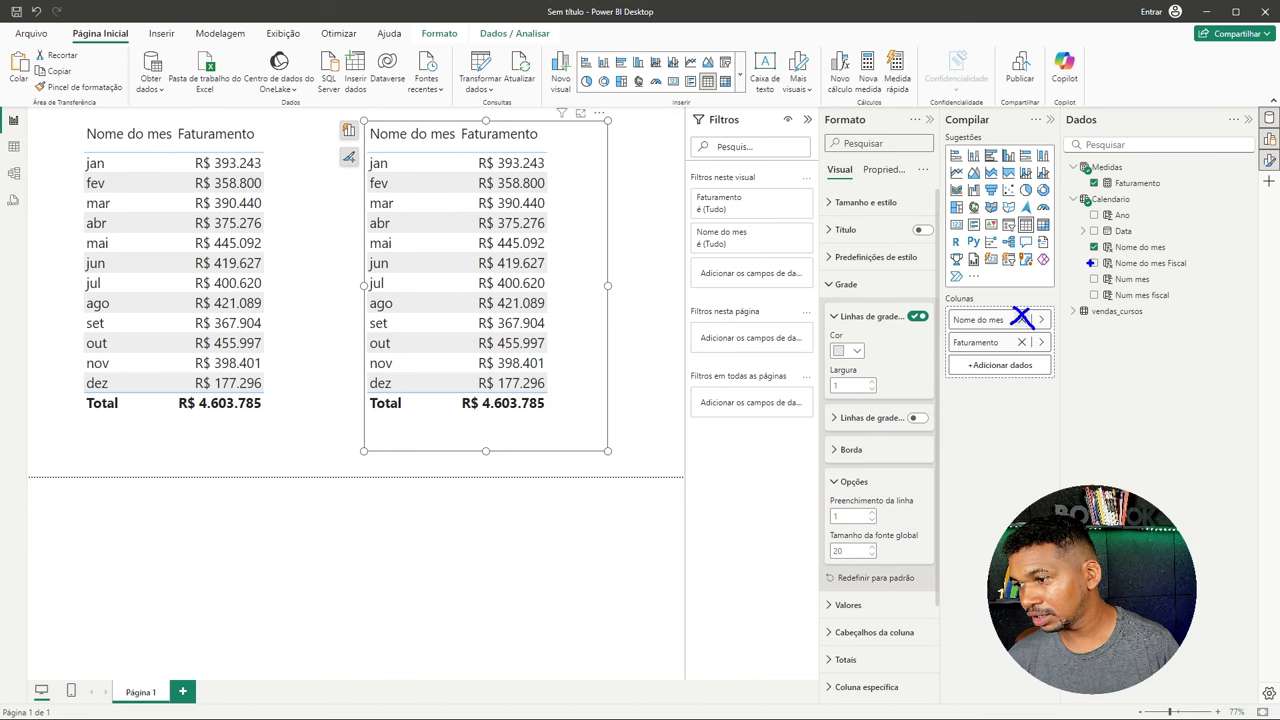
pyautogui.moveTo(1091, 263); pyautogui.dragTo(1020, 316)
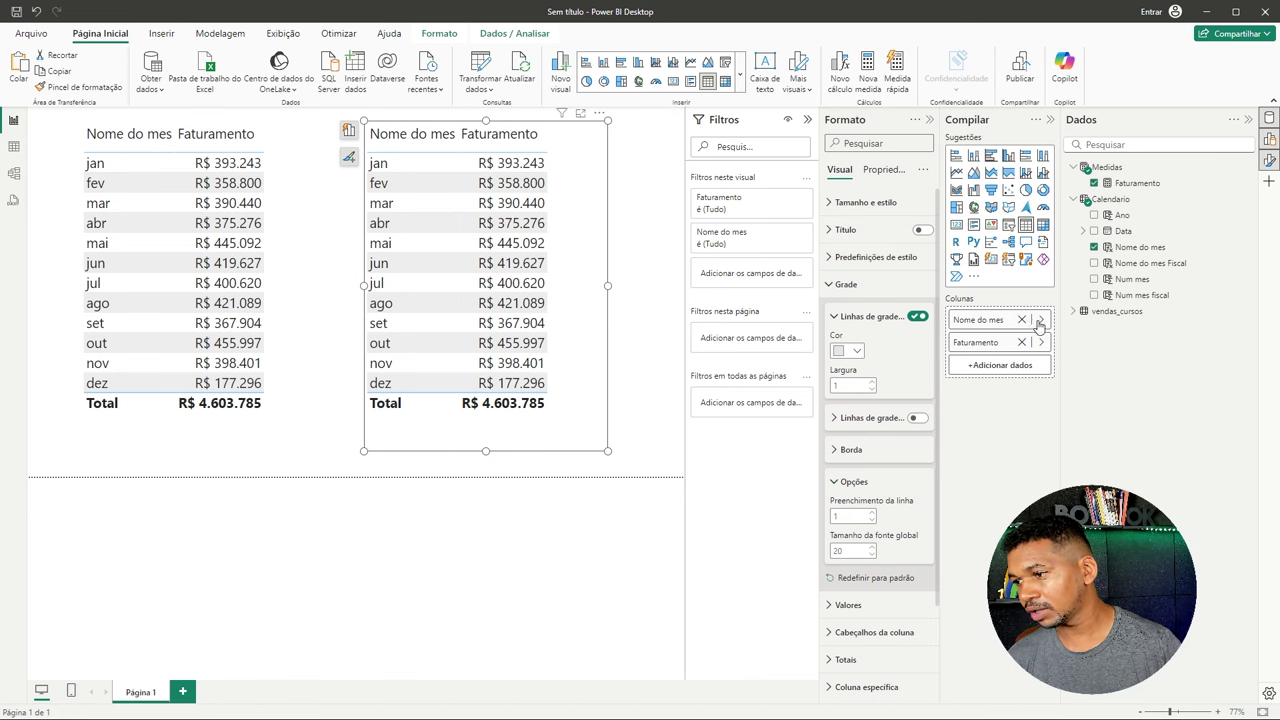
pyautogui.click(1021, 319)
pyautogui.moveTo(1160, 268); pyautogui.dragTo(1028, 316)
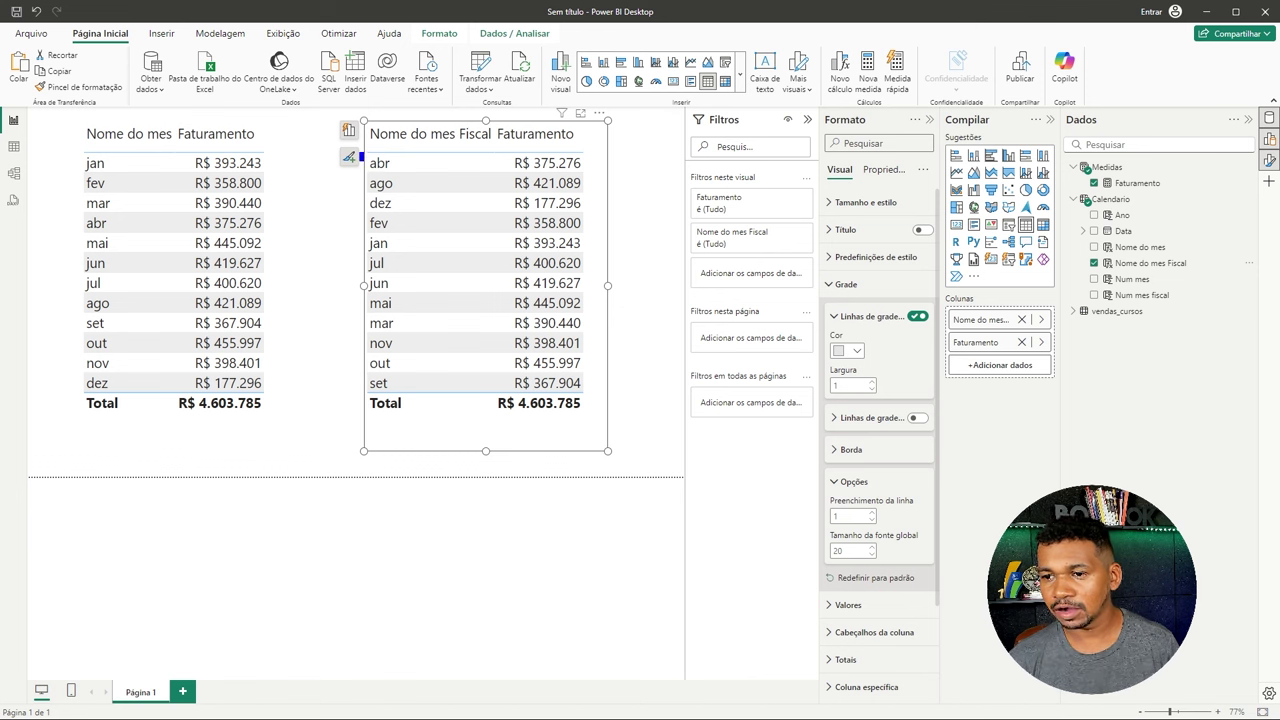
pyautogui.moveTo(360, 156); pyautogui.dragTo(448, 394)
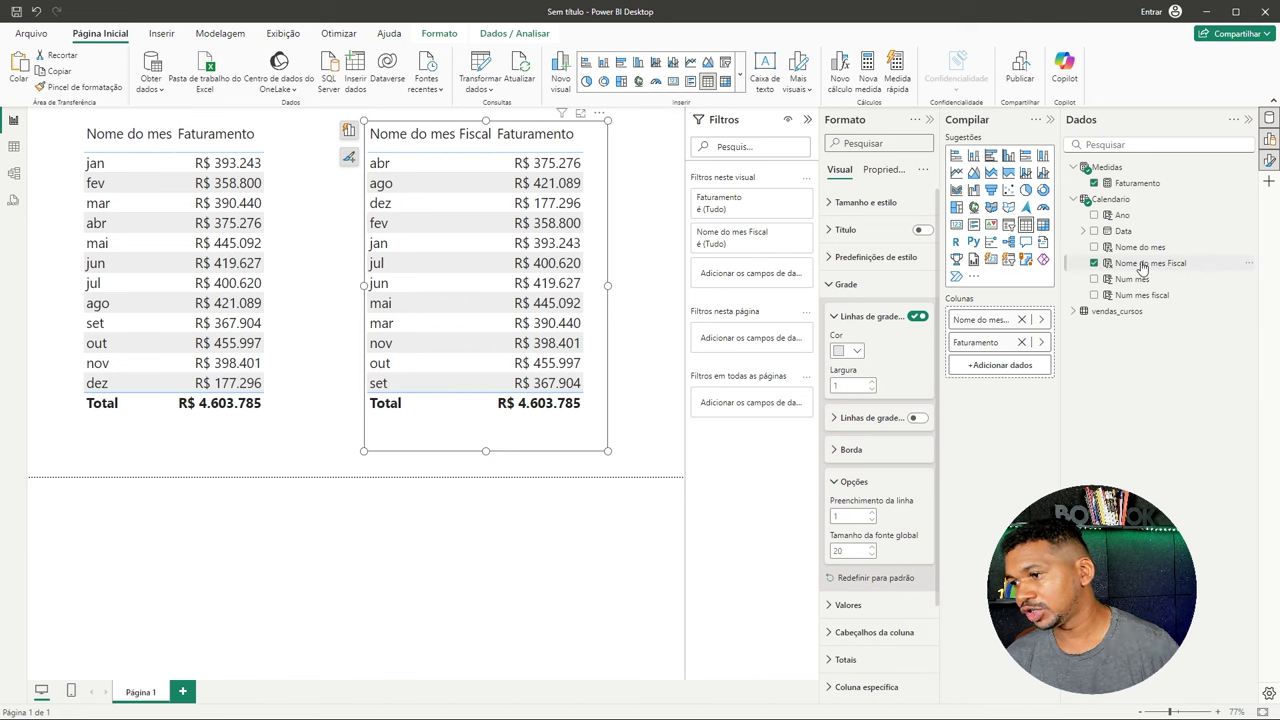
# Step: Sort Nome do mes Fiscal by Num mes fiscal so the copied table runs jul through jun
pyautogui.click(1145, 264)
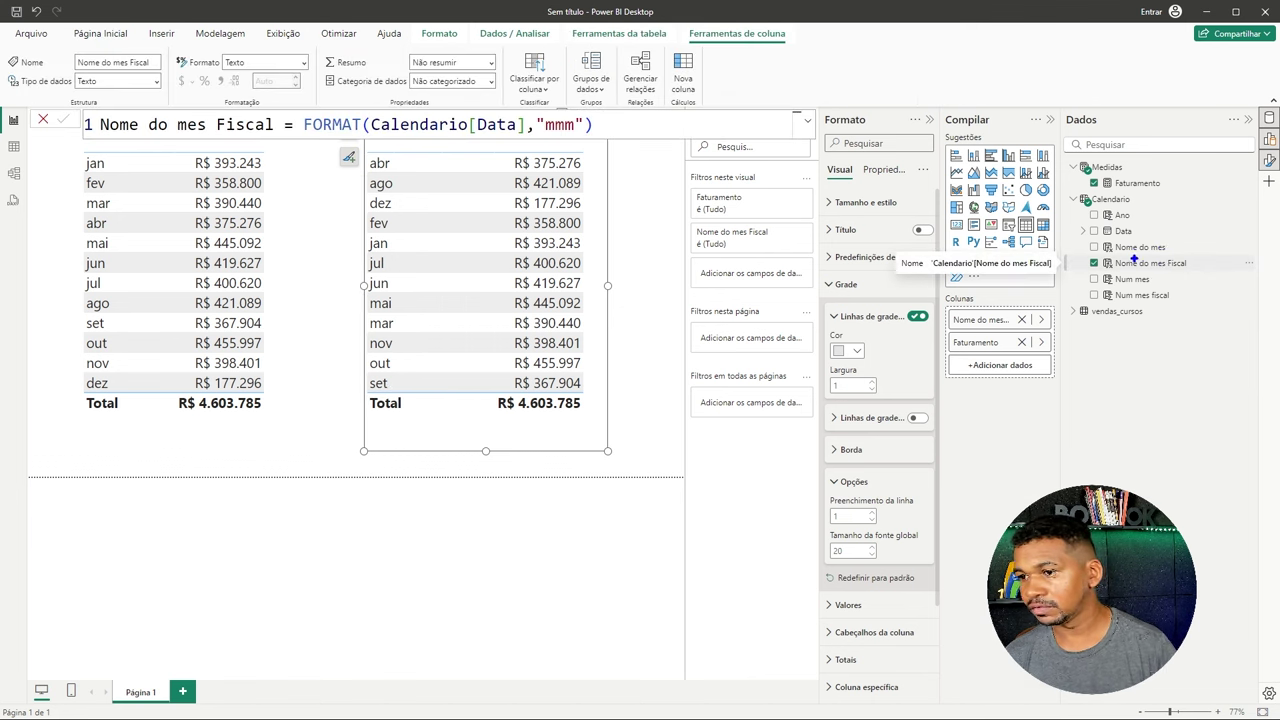
pyautogui.moveTo(1141, 266); pyautogui.dragTo(494, 66)
pyautogui.moveTo(556, 38); pyautogui.dragTo(553, 75)
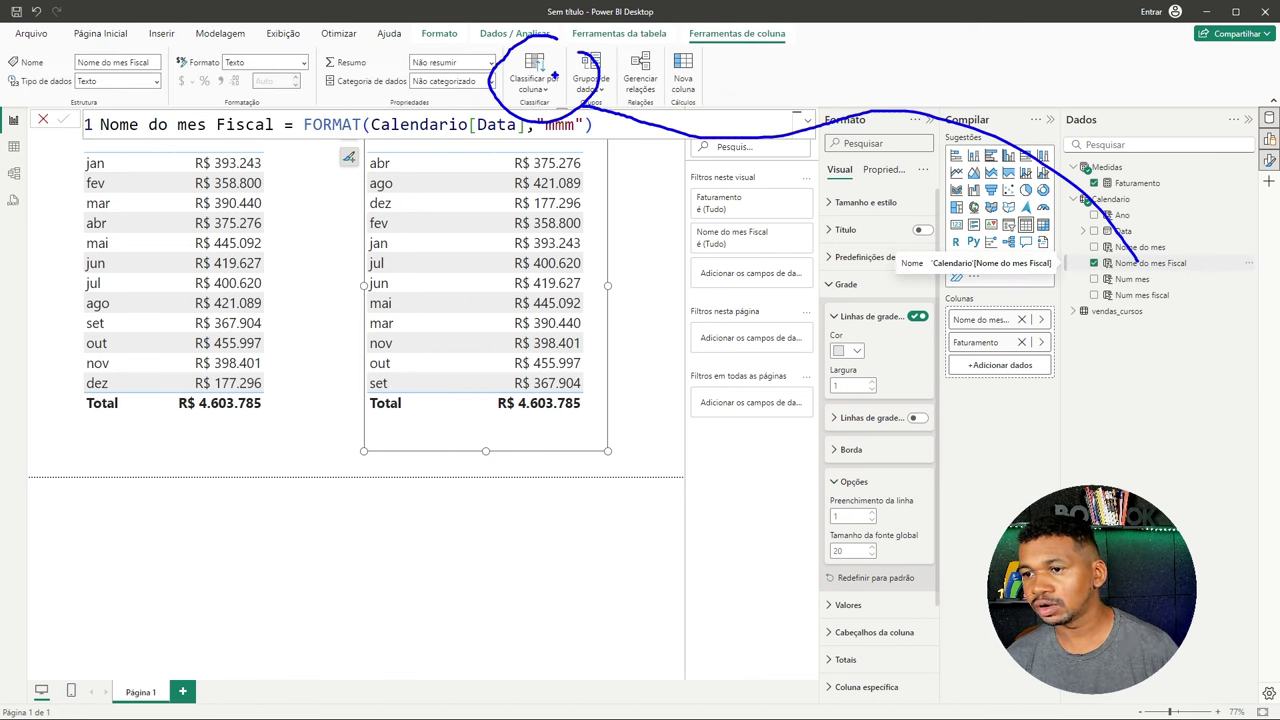
pyautogui.press('Escape')
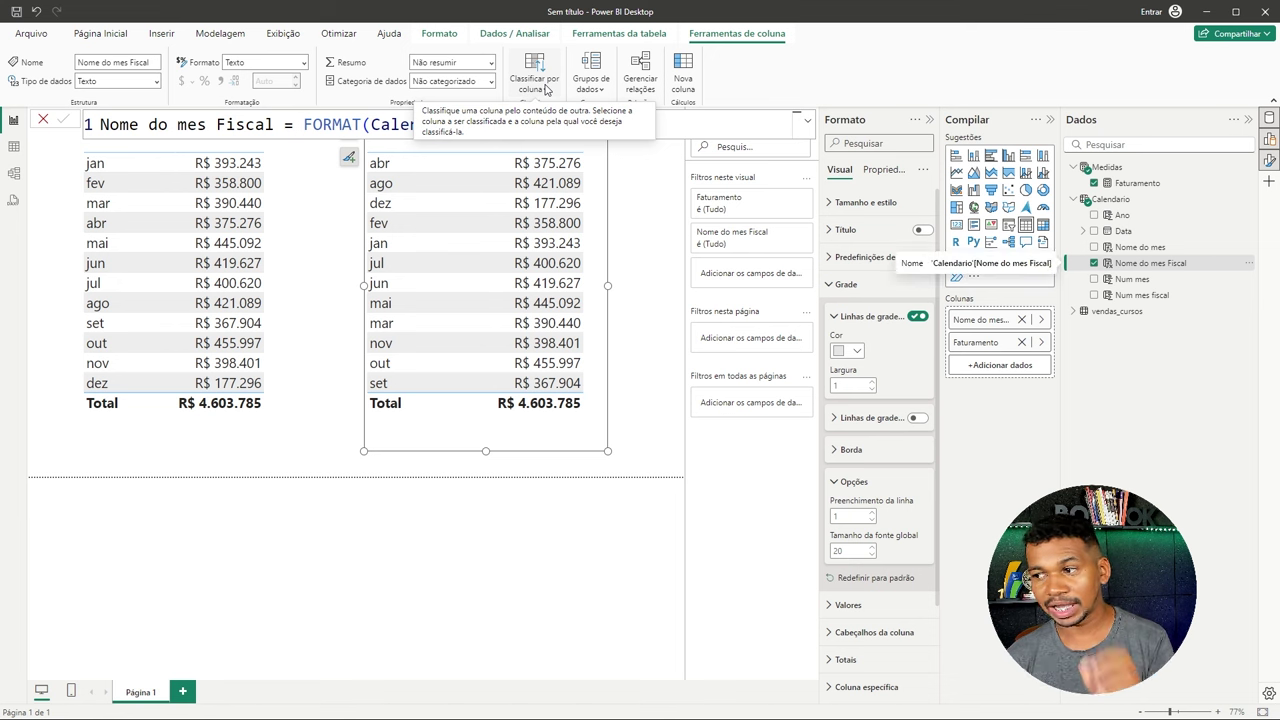
pyautogui.click(545, 89)
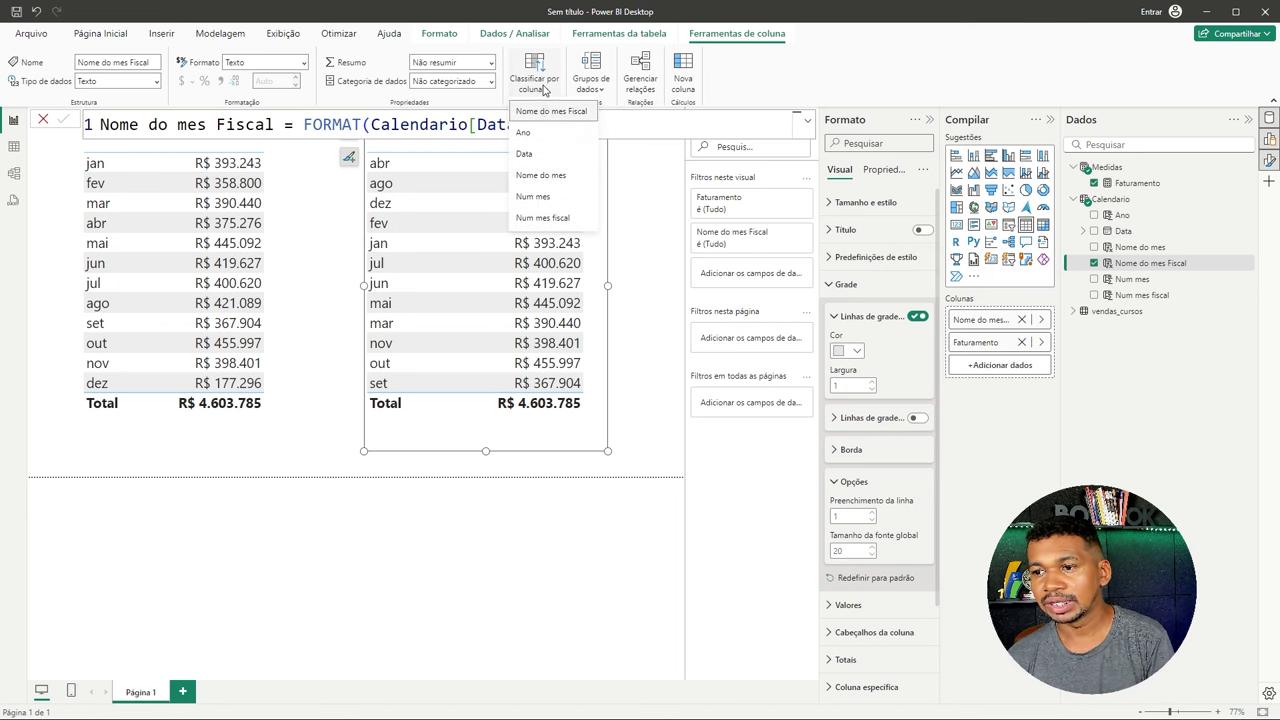
pyautogui.click(537, 219)
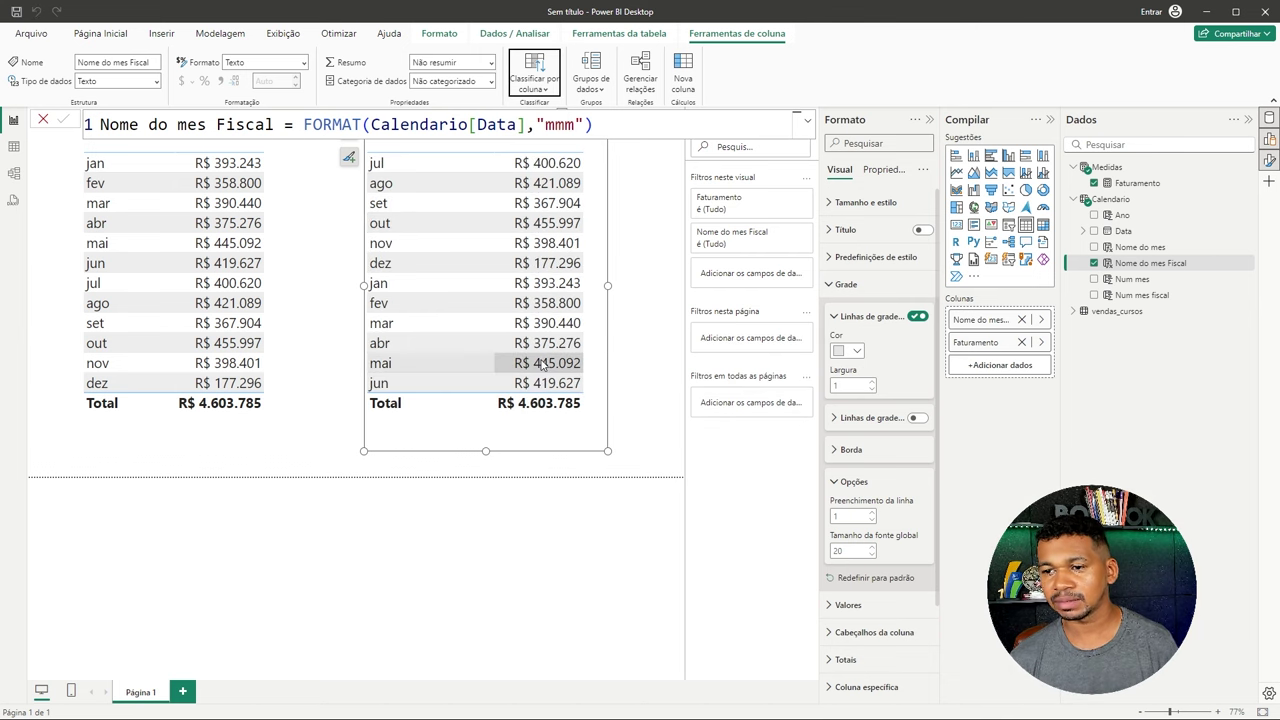
pyautogui.click(665, 342)
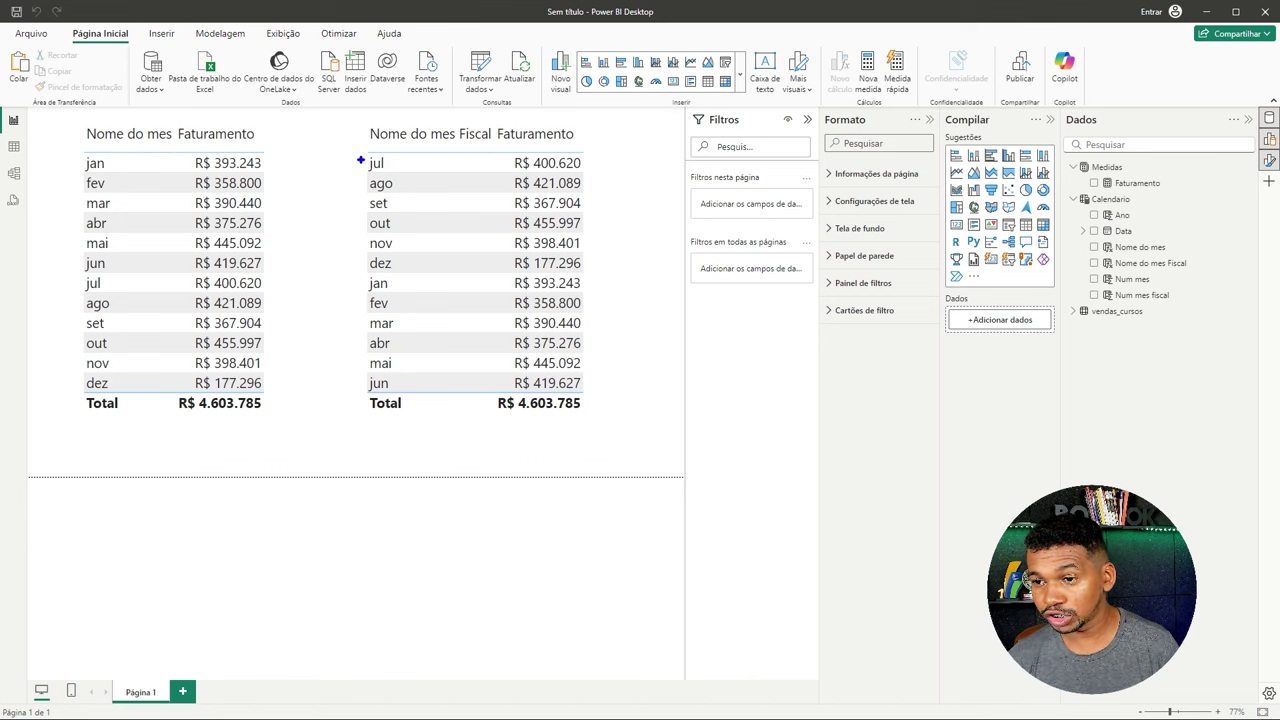
pyautogui.moveTo(332, 131); pyautogui.dragTo(366, 162)
pyautogui.moveTo(311, 388); pyautogui.dragTo(358, 388)
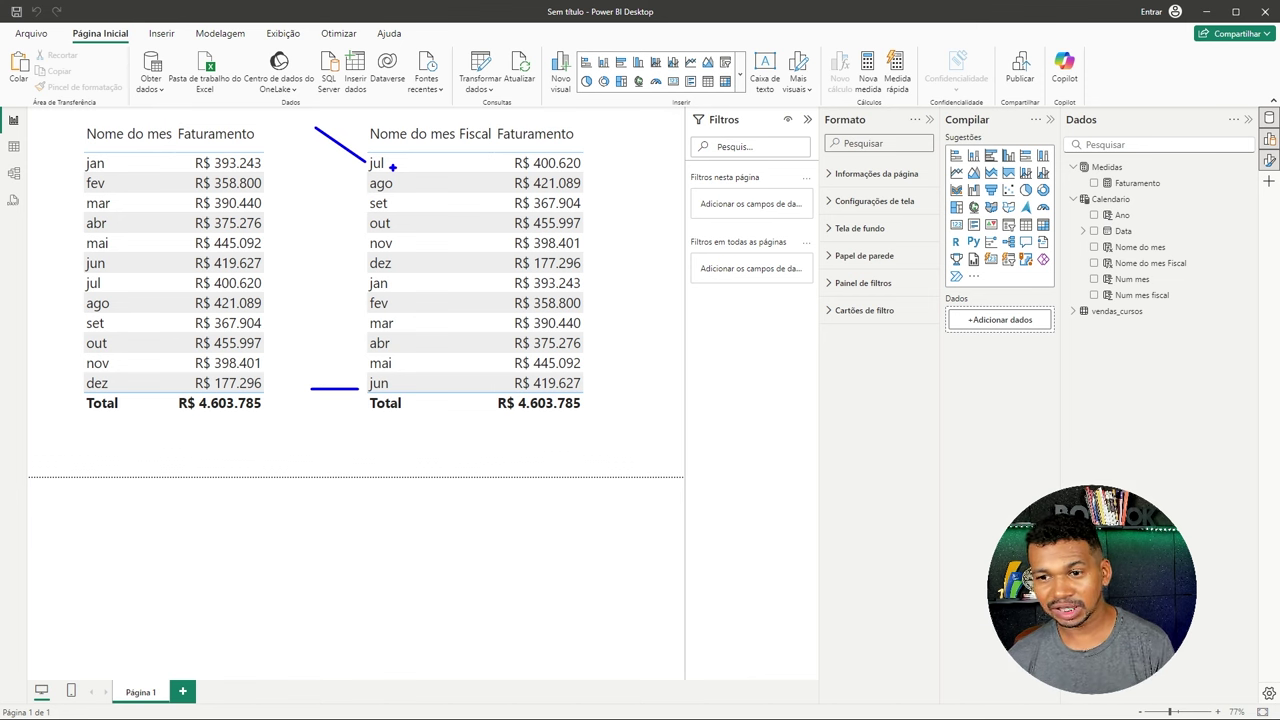
pyautogui.press('Escape')
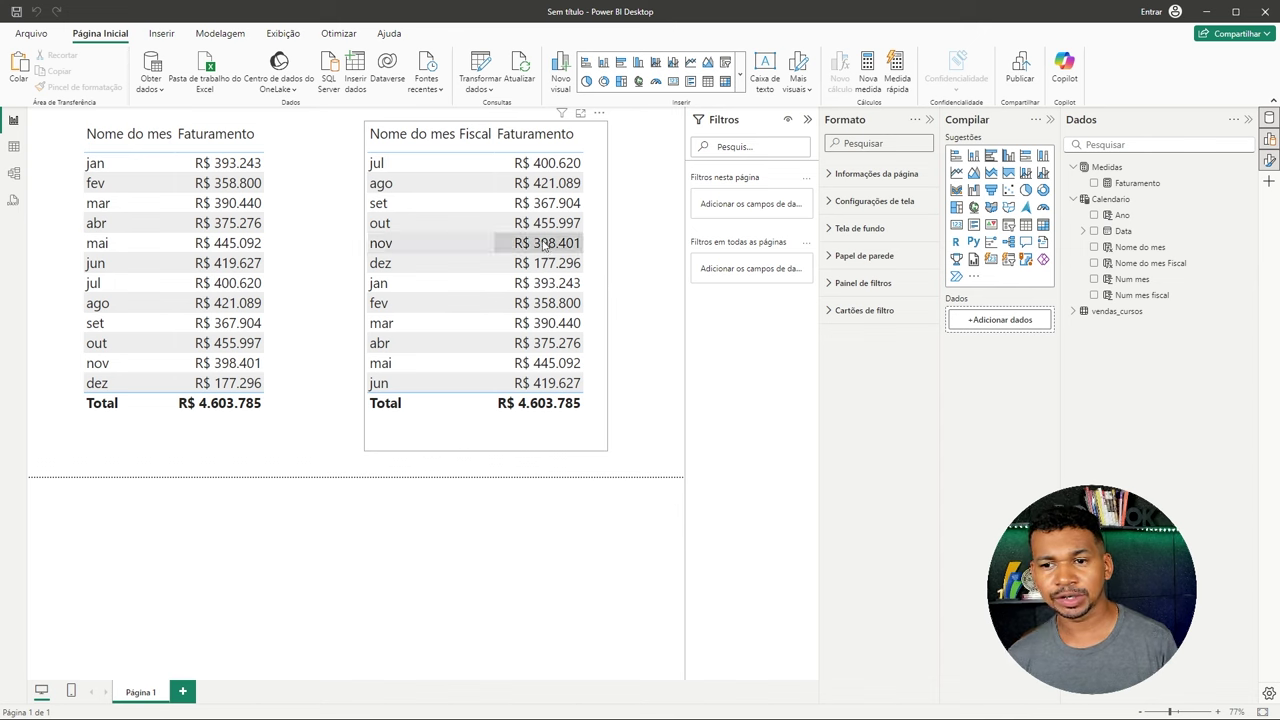
pyautogui.click(14, 147)
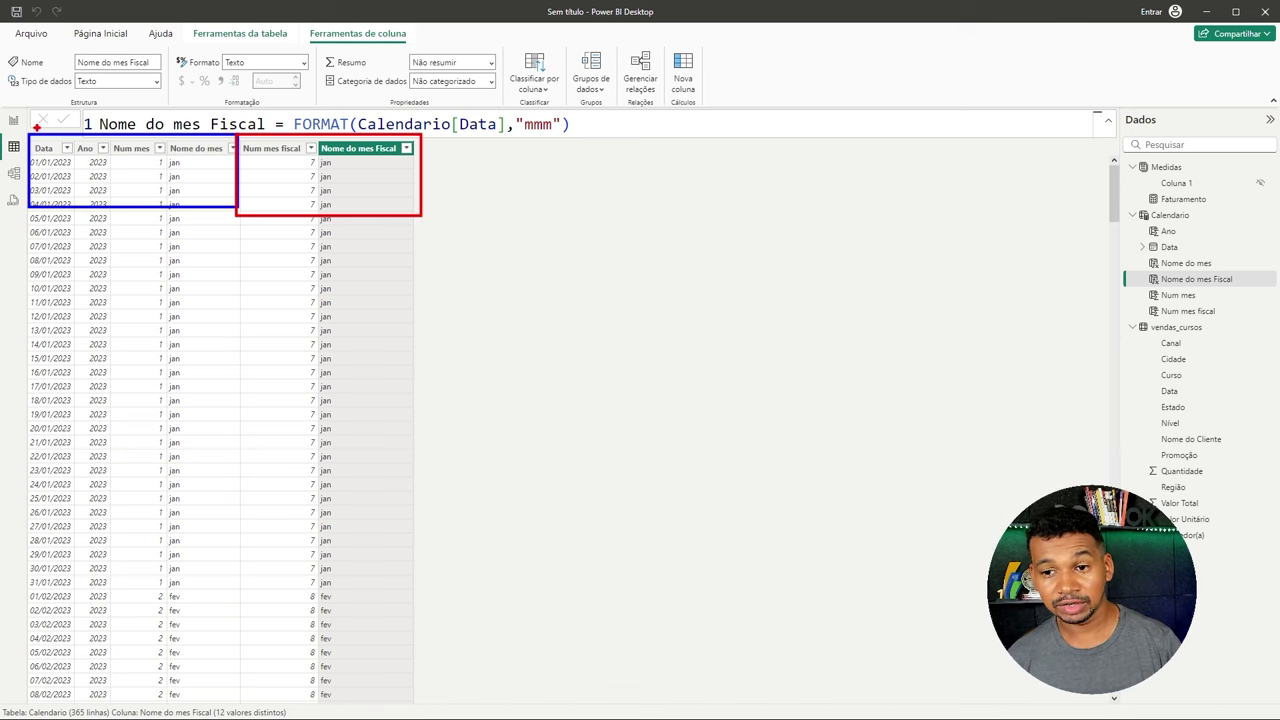
pyautogui.click(14, 120)
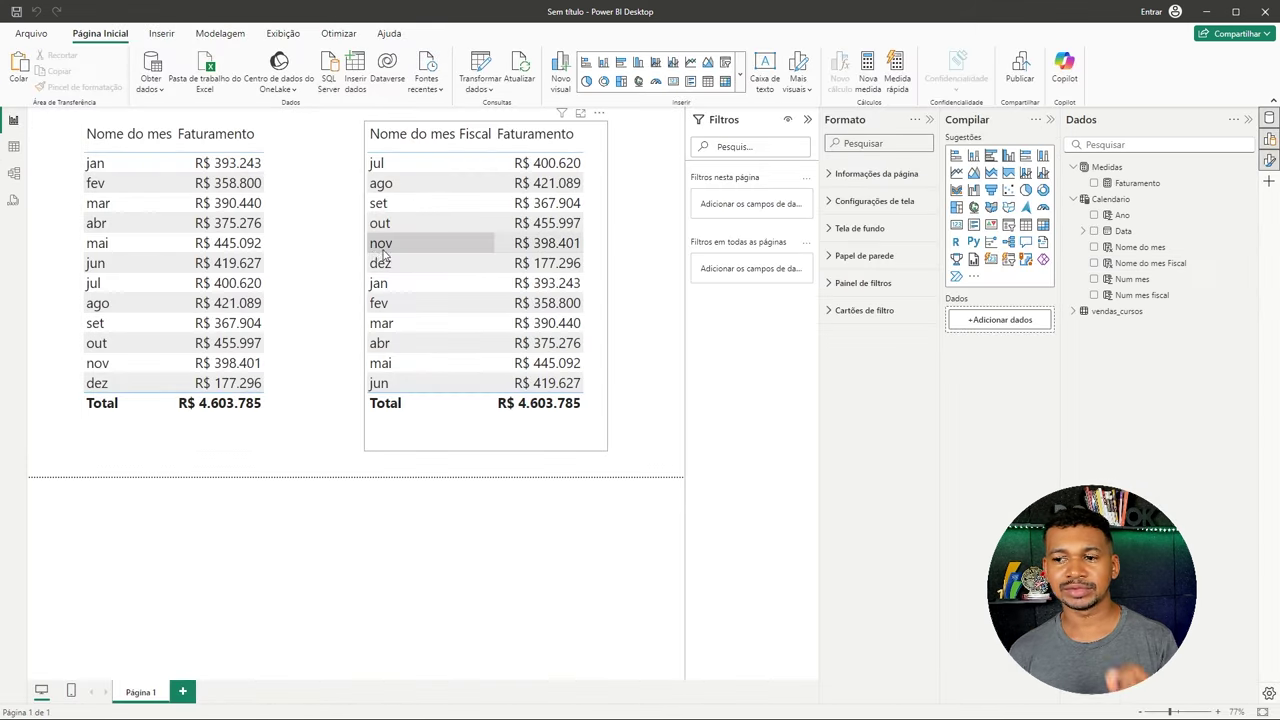
pyautogui.click(492, 437)
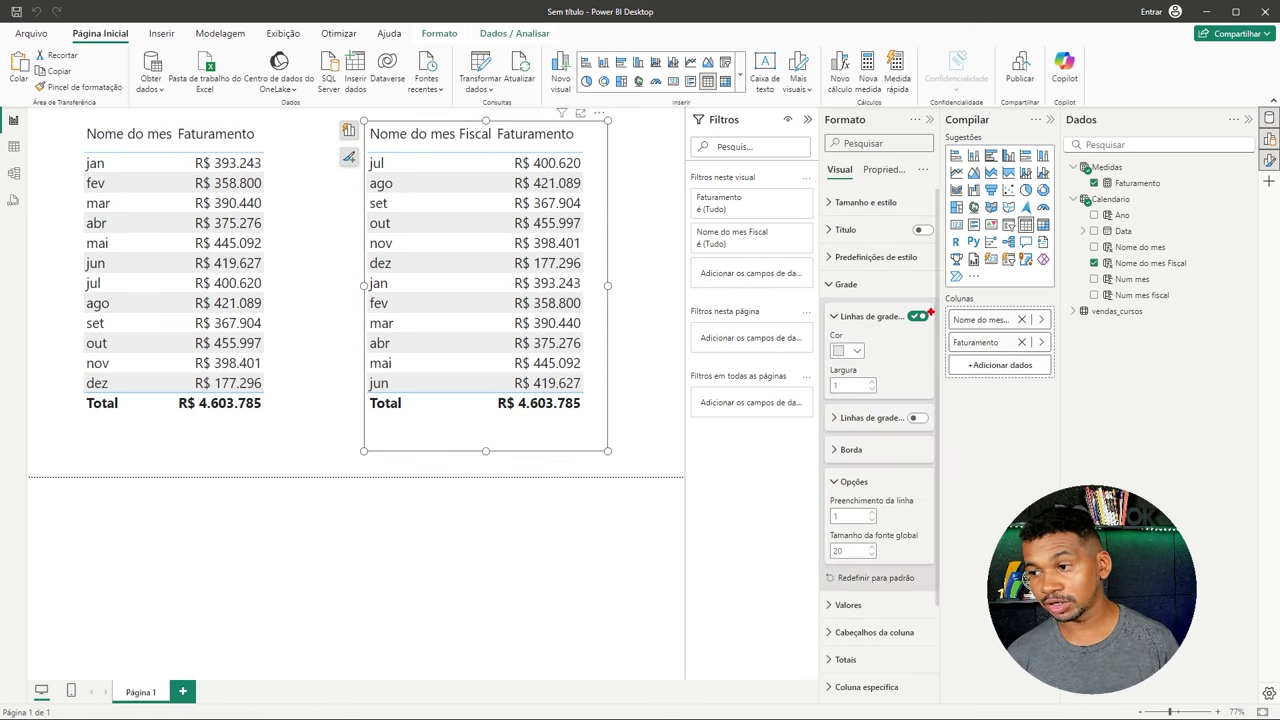